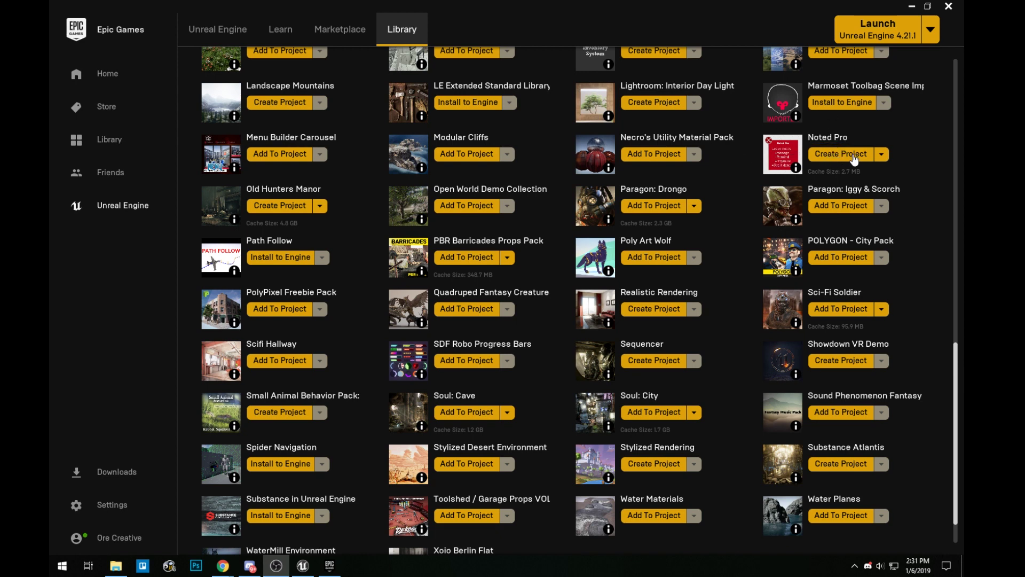
View the Noted Pro product page, switch to the Noted_Pro project in Unreal Editor, and start migrating its Noted_Pro folder with all listed assets
{"action": "left_click", "coordinate": [831, 138]}
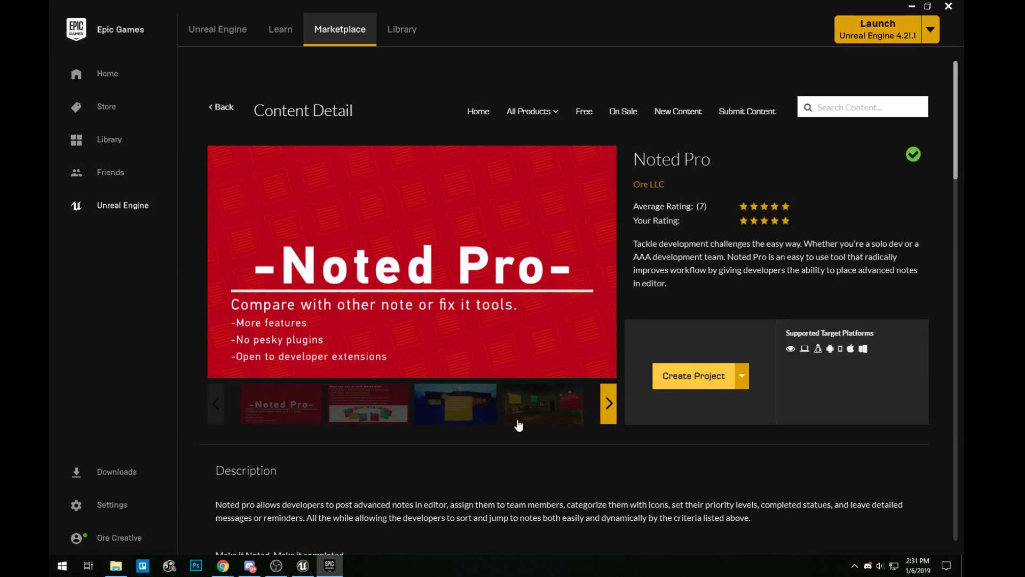
{"action": "left_click", "coordinate": [310, 571]}
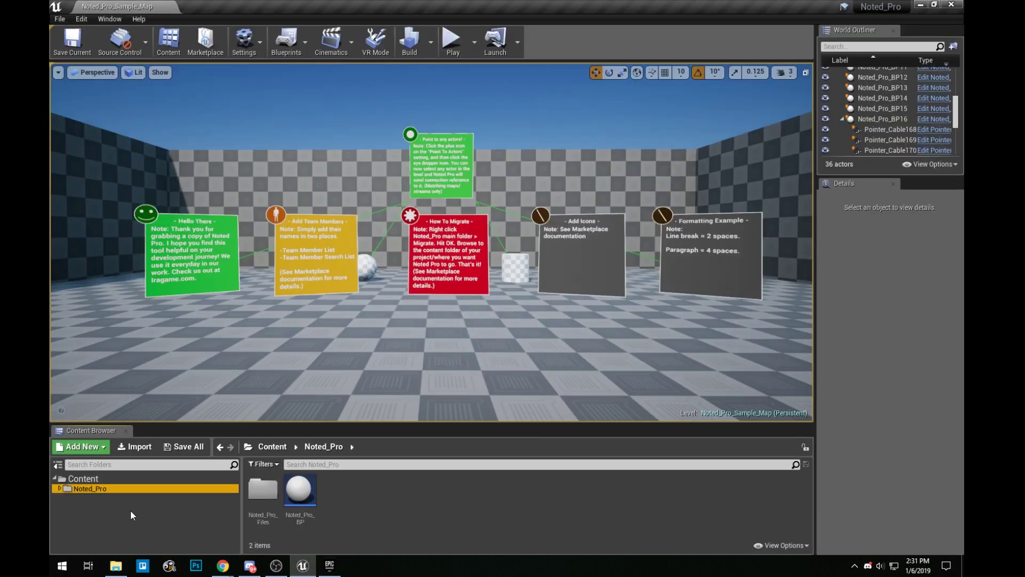
{"action": "right_click", "coordinate": [91, 489]}
{"action": "left_click", "coordinate": [121, 459]}
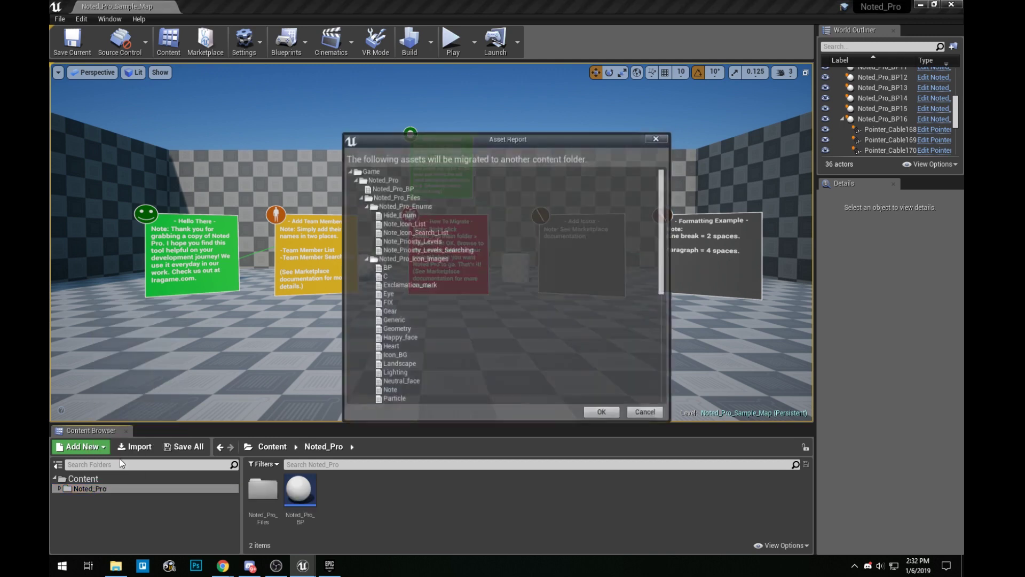
{"action": "left_click_drag", "start_coordinate": [663, 219], "coordinate": [662, 336]}
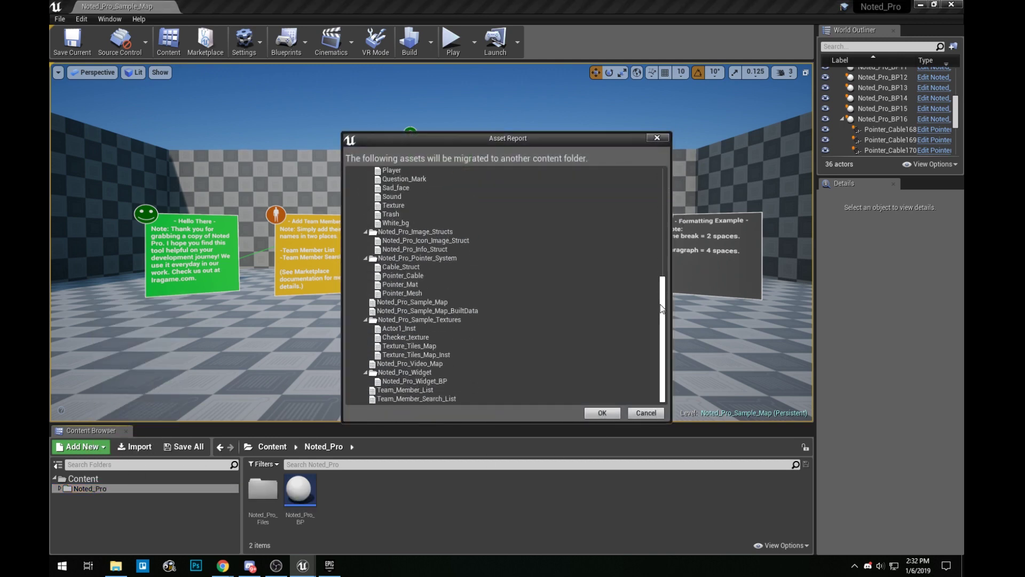
{"action": "left_click", "coordinate": [602, 413]}
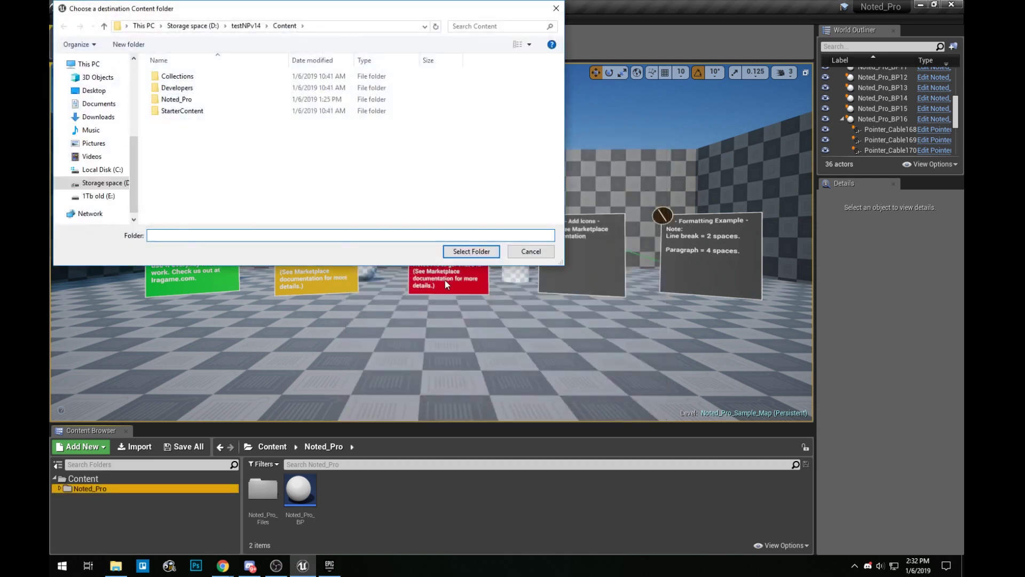
Choose the testNPv14 project's Content folder as the migration destination and overwrite all existing assets
{"action": "left_click", "coordinate": [235, 27]}
{"action": "left_click", "coordinate": [184, 90]}
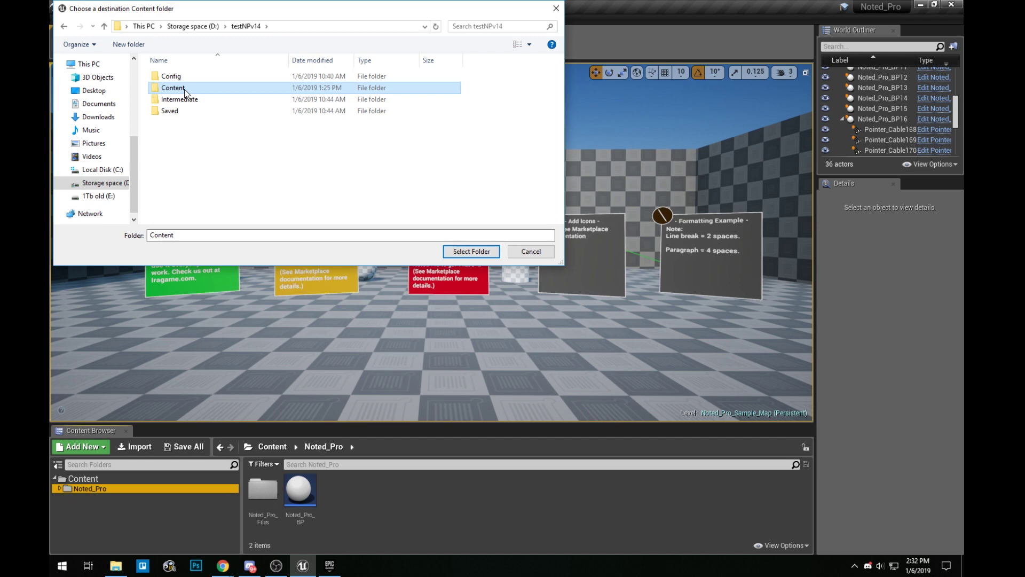
{"action": "left_click", "coordinate": [456, 249]}
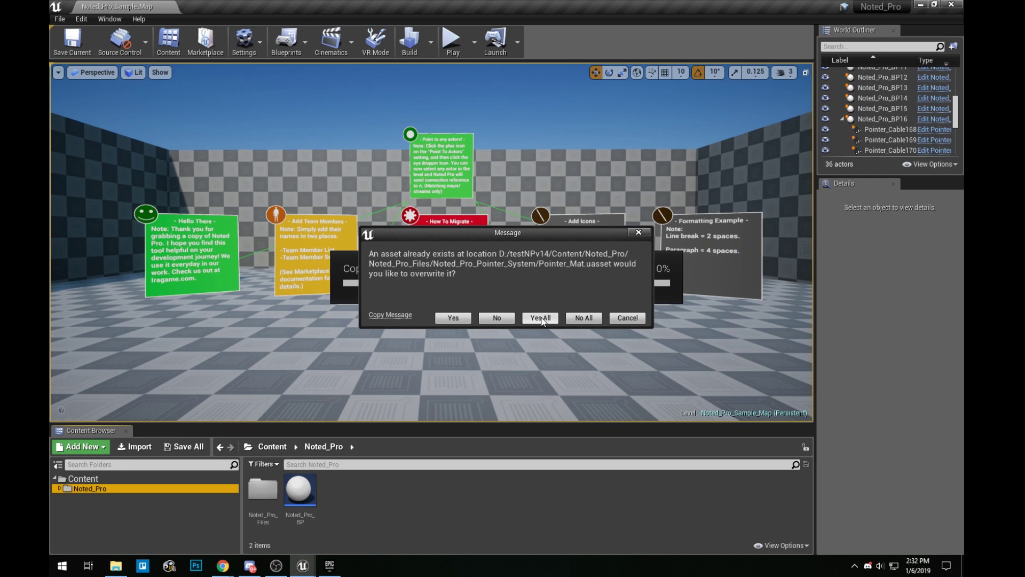
{"action": "left_click", "coordinate": [540, 318]}
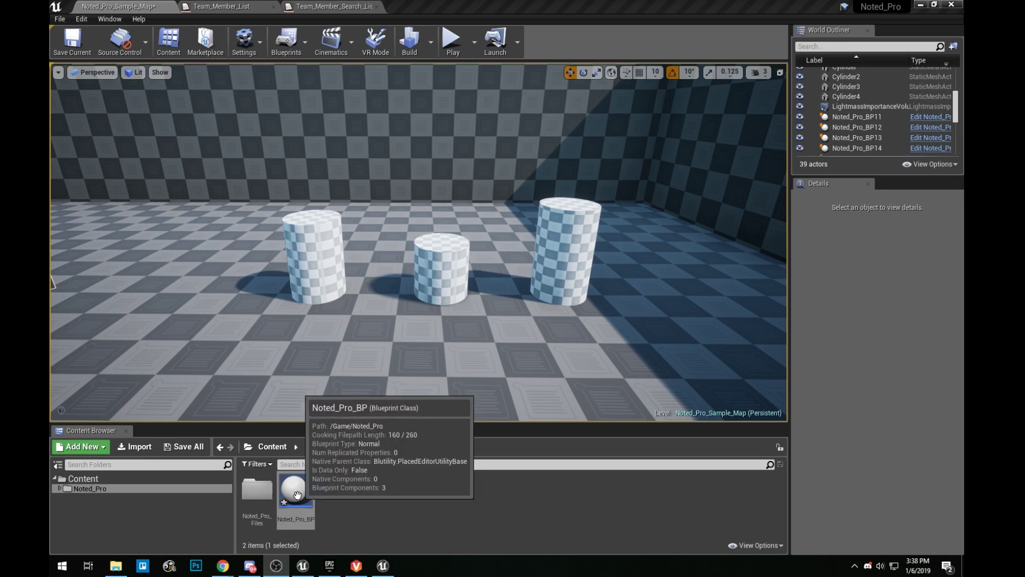
Place a Noted_Pro_BP note in the level at the middle cylinder and raise it above the cylinder
{"action": "left_click_drag", "start_coordinate": [305, 510], "coordinate": [443, 246]}
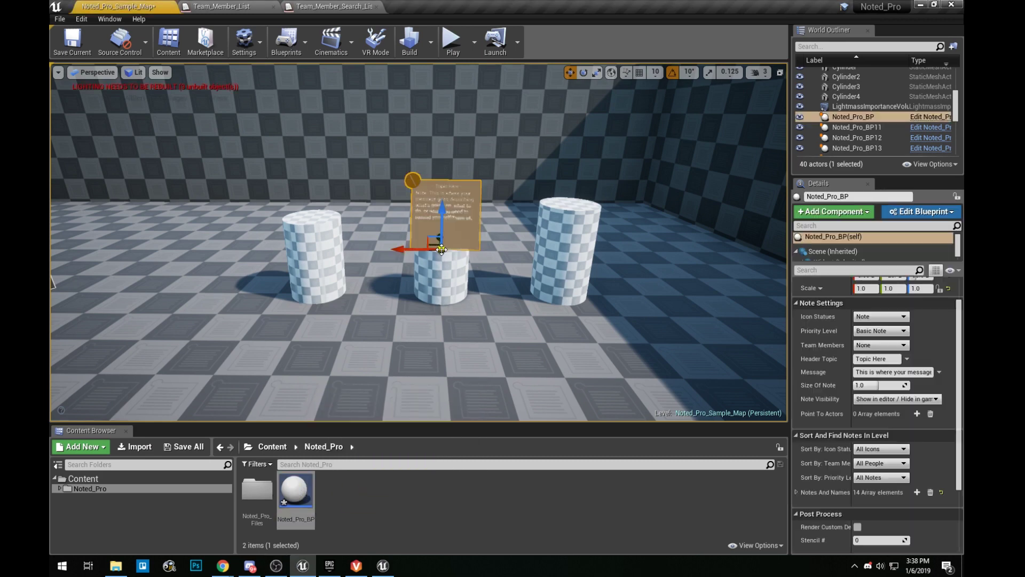
{"action": "left_click_drag", "start_coordinate": [449, 193], "coordinate": [446, 155]}
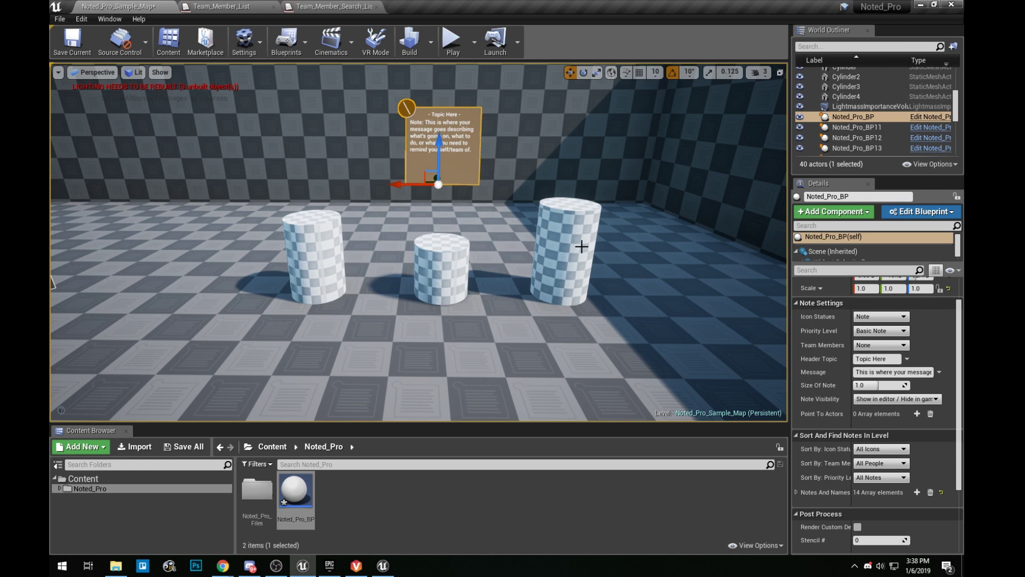
Set the new note's icon status to Texture and its priority level to High Priority!
{"action": "left_click", "coordinate": [880, 317]}
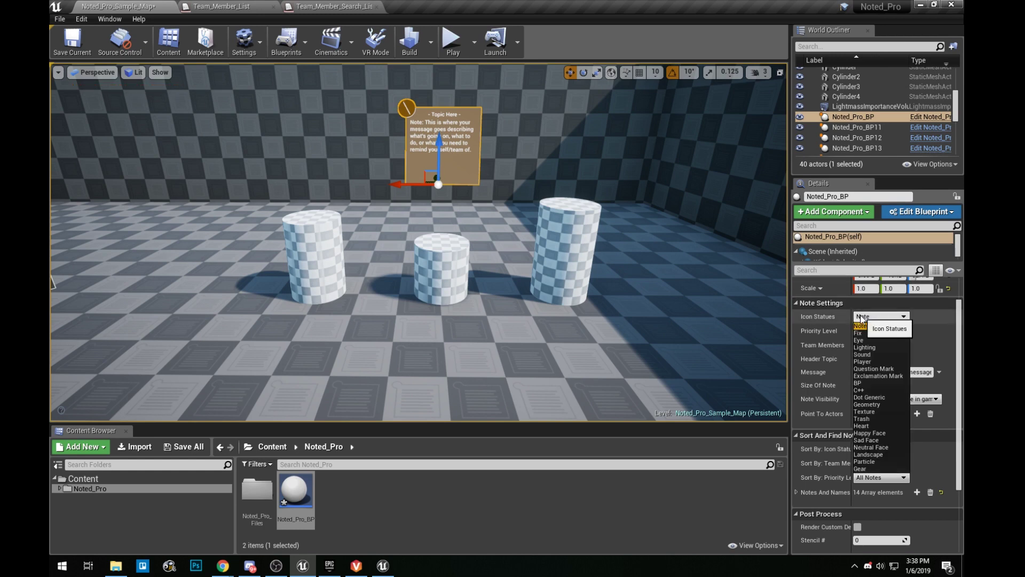
{"action": "left_click", "coordinate": [872, 410]}
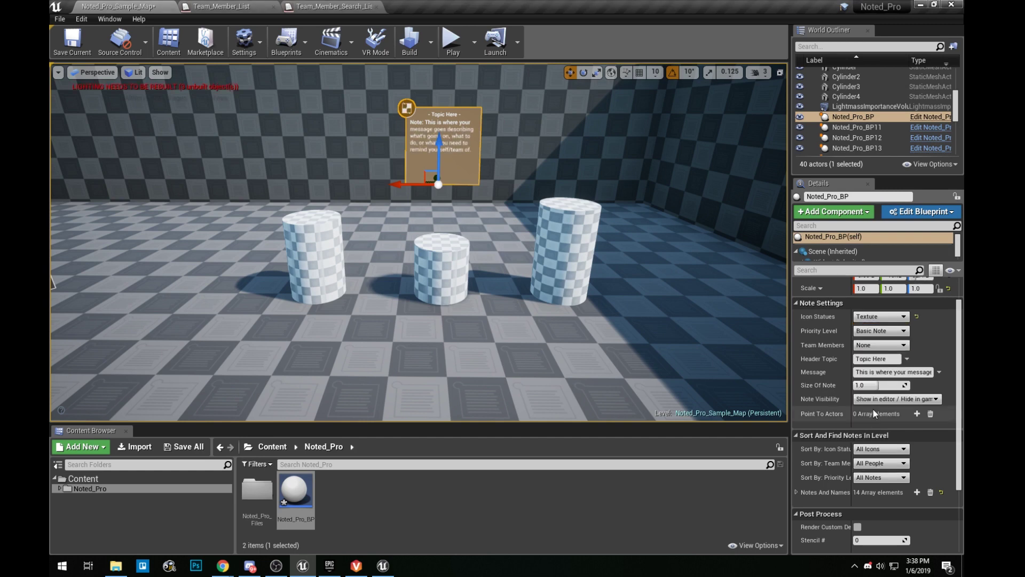
{"action": "left_click", "coordinate": [876, 332]}
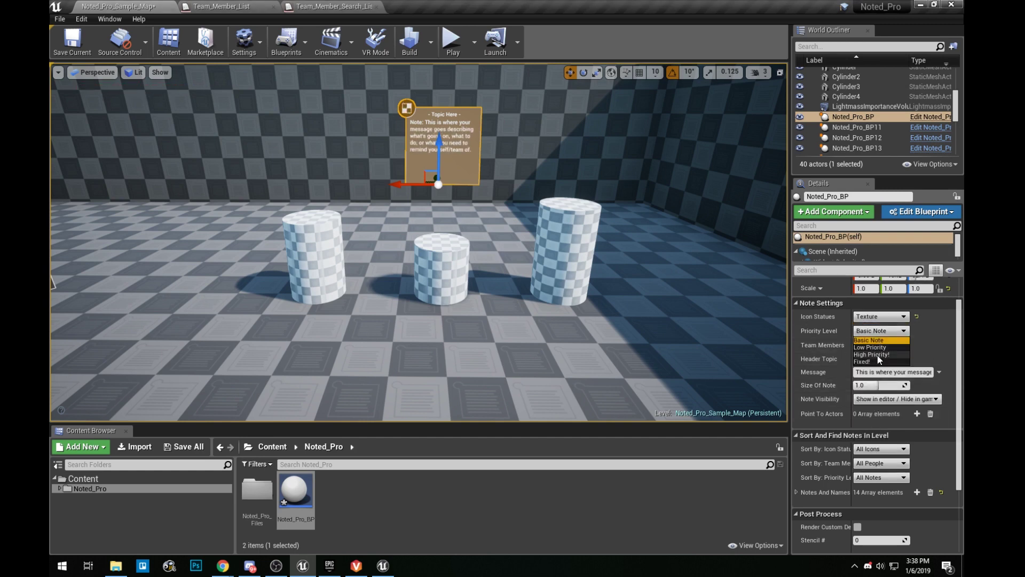
{"action": "left_click", "coordinate": [877, 354]}
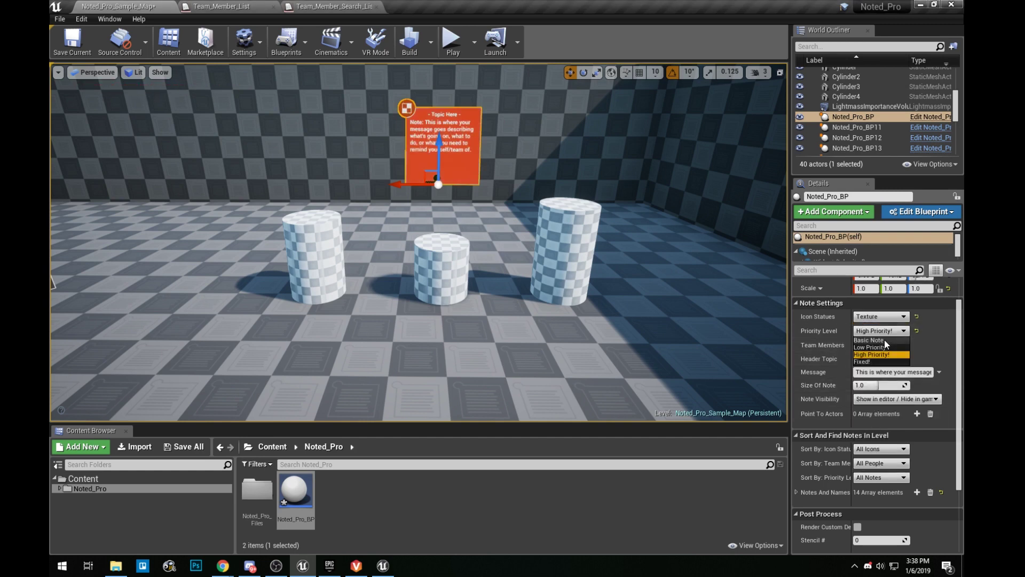
Try the note's other priority levels, including Basic Note, Low Priority and Fixed!, and return it to High Priority!
{"action": "left_click", "coordinate": [882, 332]}
{"action": "left_click", "coordinate": [884, 341]}
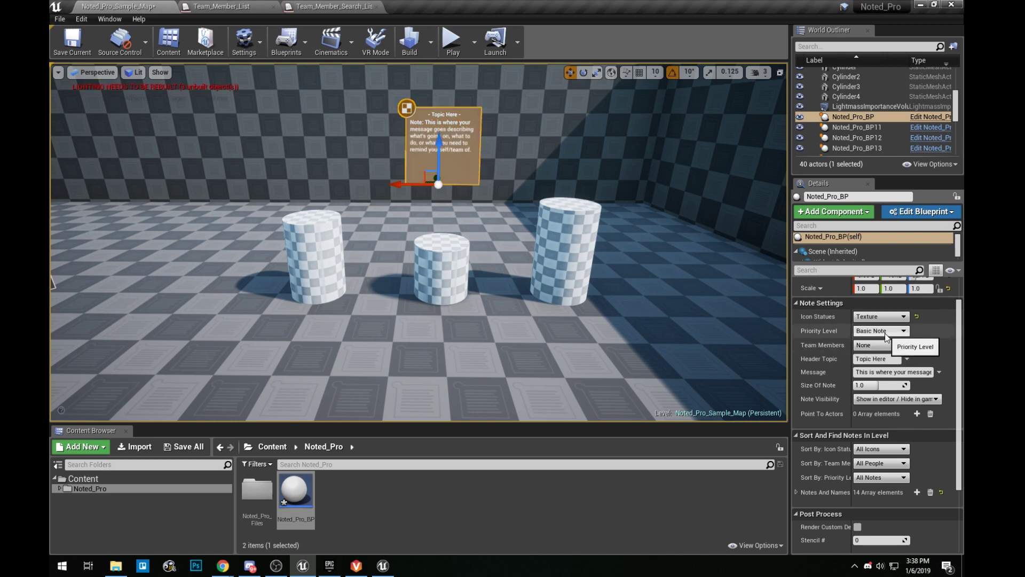
{"action": "left_click", "coordinate": [884, 331]}
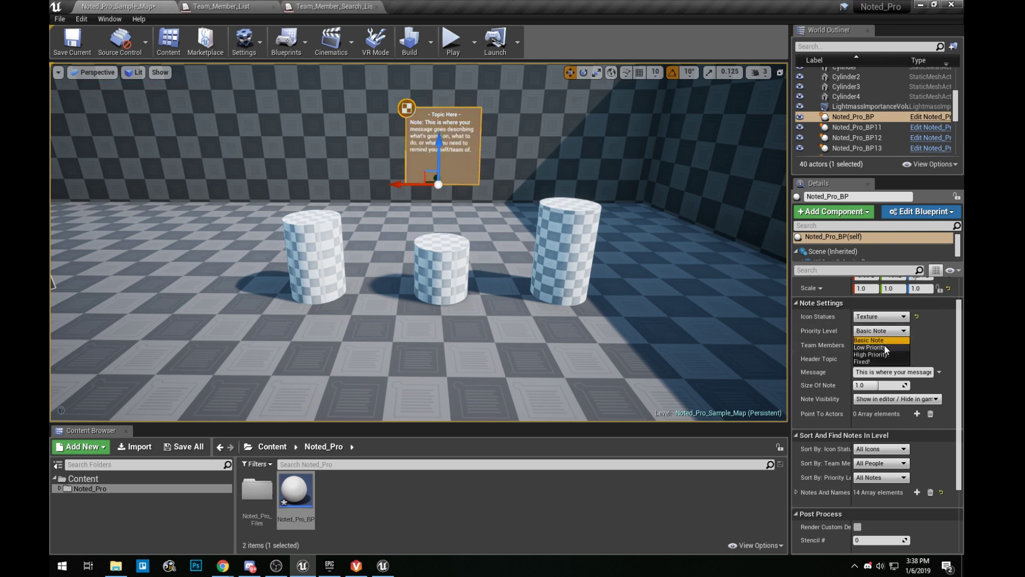
{"action": "left_click", "coordinate": [884, 344]}
{"action": "left_click", "coordinate": [884, 332]}
{"action": "left_click", "coordinate": [884, 352]}
{"action": "left_click", "coordinate": [884, 332]}
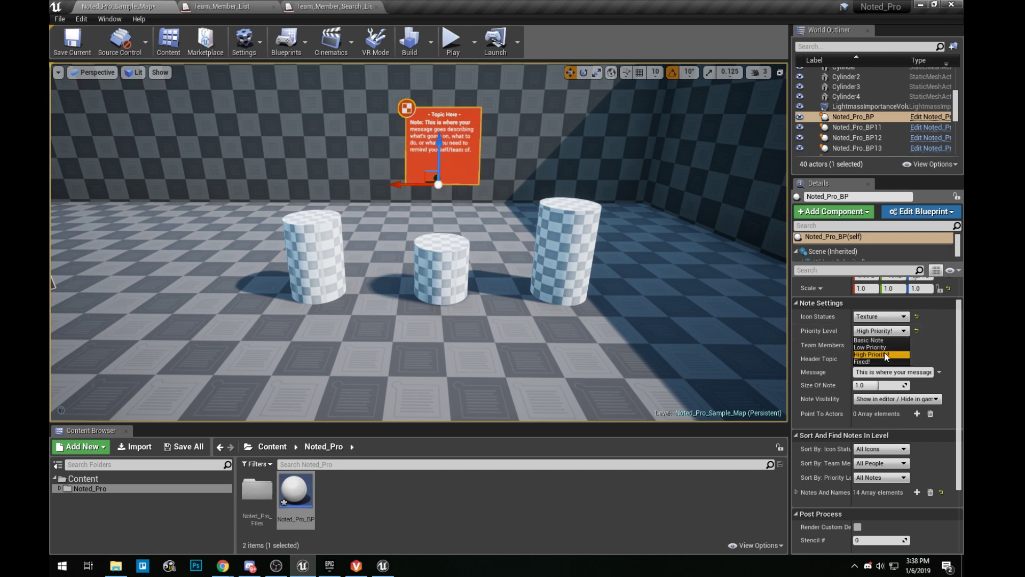
{"action": "left_click", "coordinate": [884, 355]}
{"action": "left_click", "coordinate": [886, 334]}
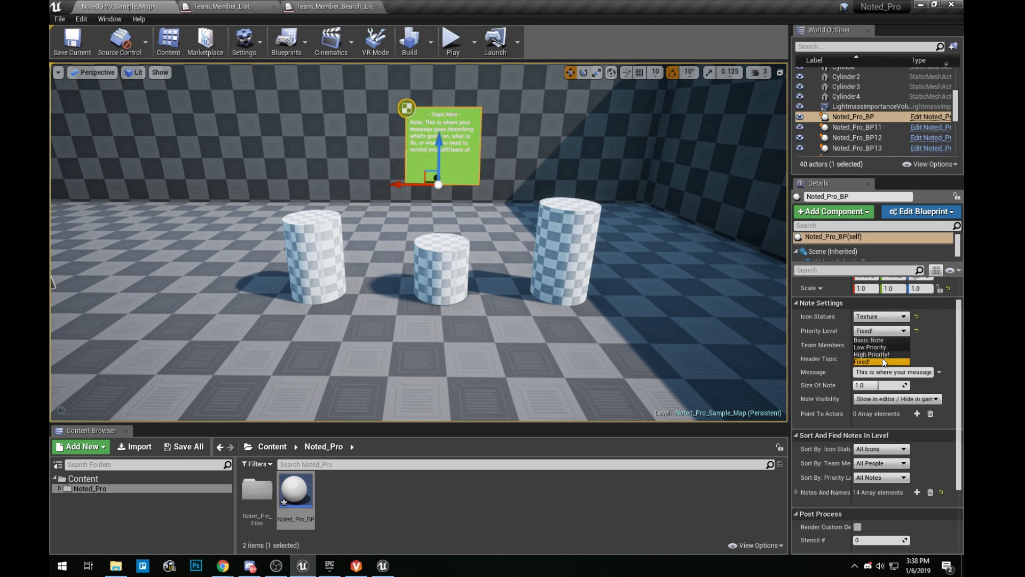
{"action": "left_click", "coordinate": [883, 355]}
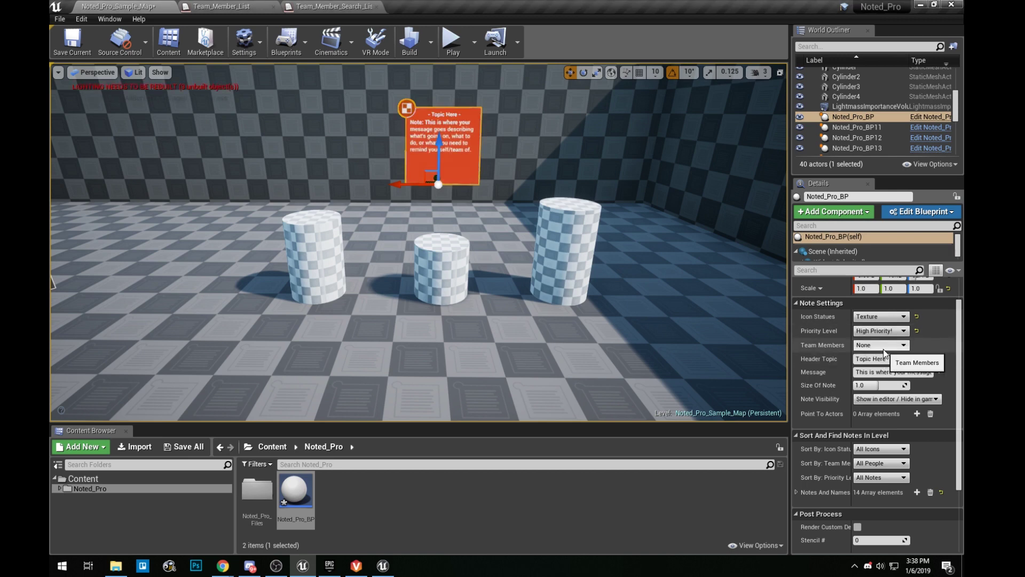
Assign the note to the first named team member and set its header topic to "Texture Issue"
{"action": "left_click", "coordinate": [884, 345]}
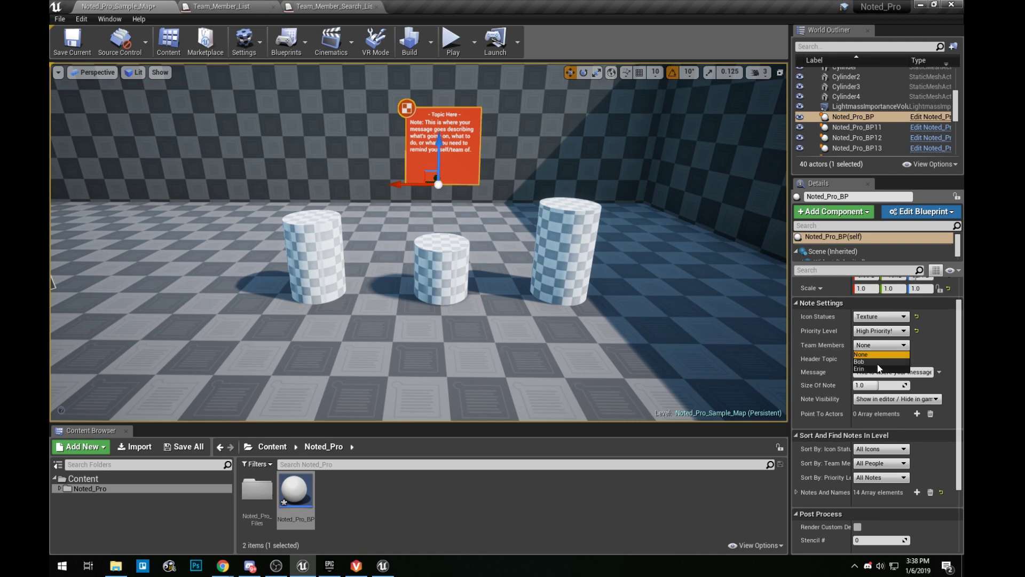
{"action": "left_click", "coordinate": [872, 361]}
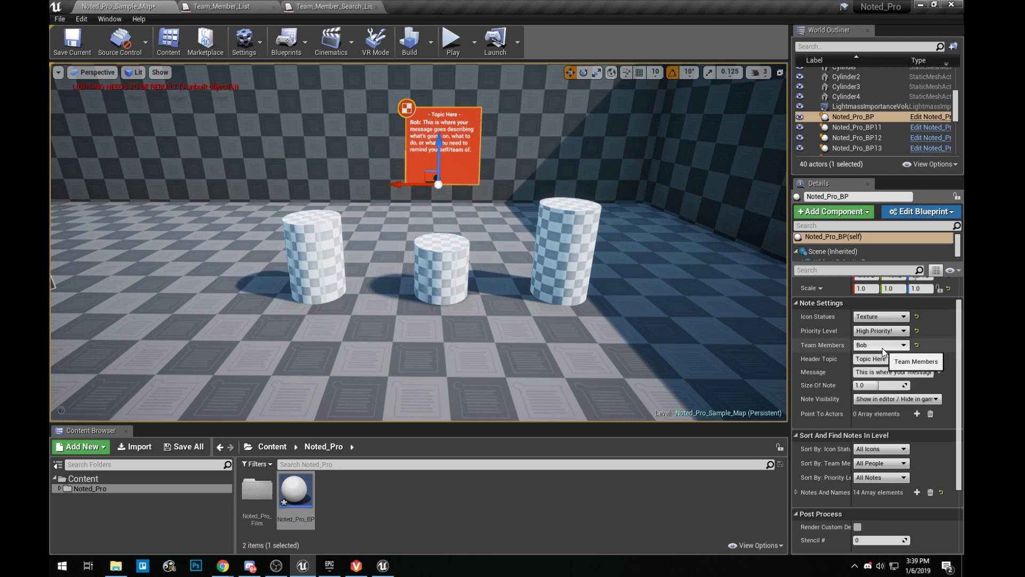
{"action": "left_click", "coordinate": [888, 359]}
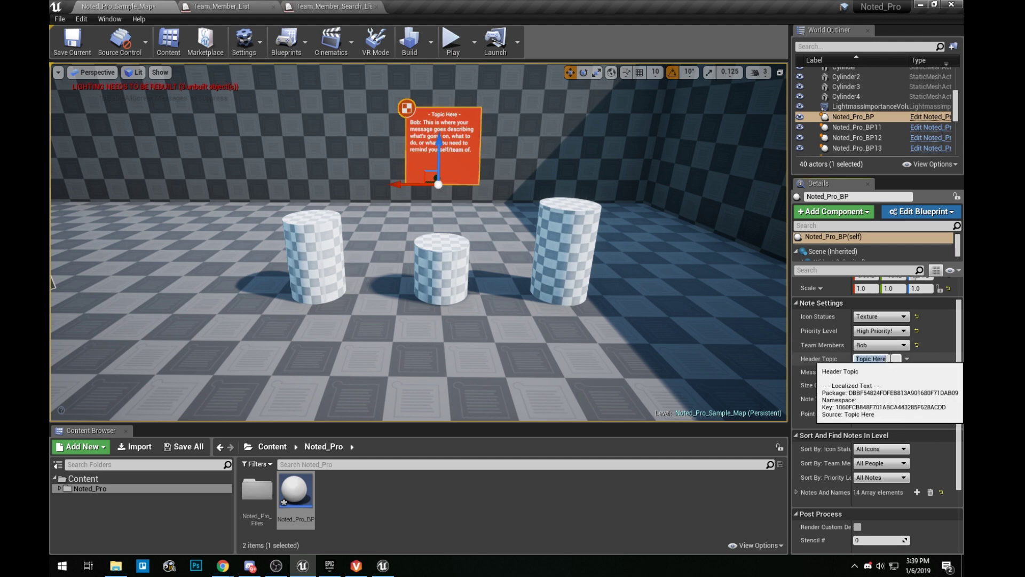
{"action": "type", "text": "Ta"}
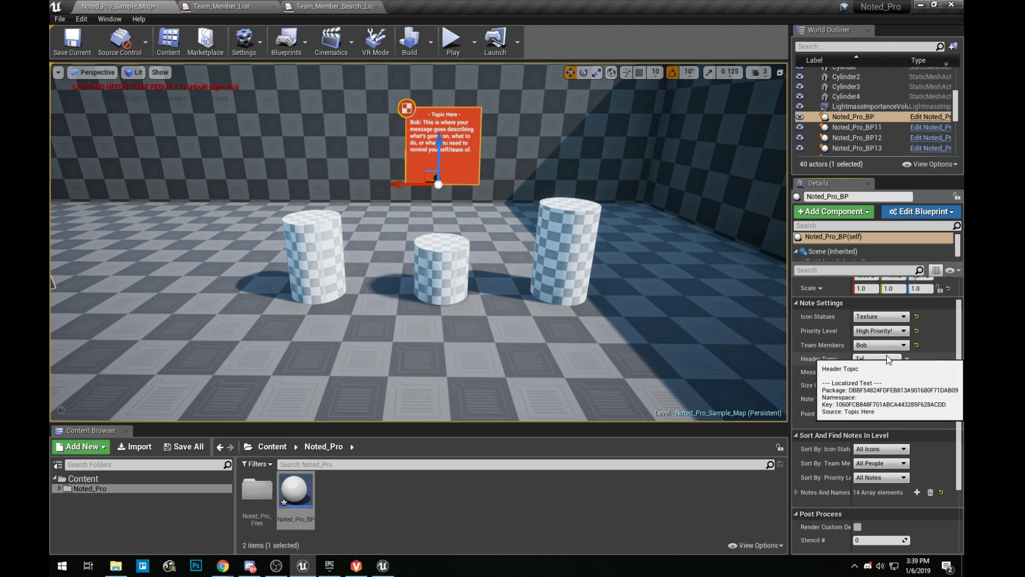
{"action": "type", "text": "xture Issue"}
Set the note's message to "These textures are incorrect. Lets swap them out for the proper ones in the next refinement pass."
{"action": "left_click", "coordinate": [871, 371]}
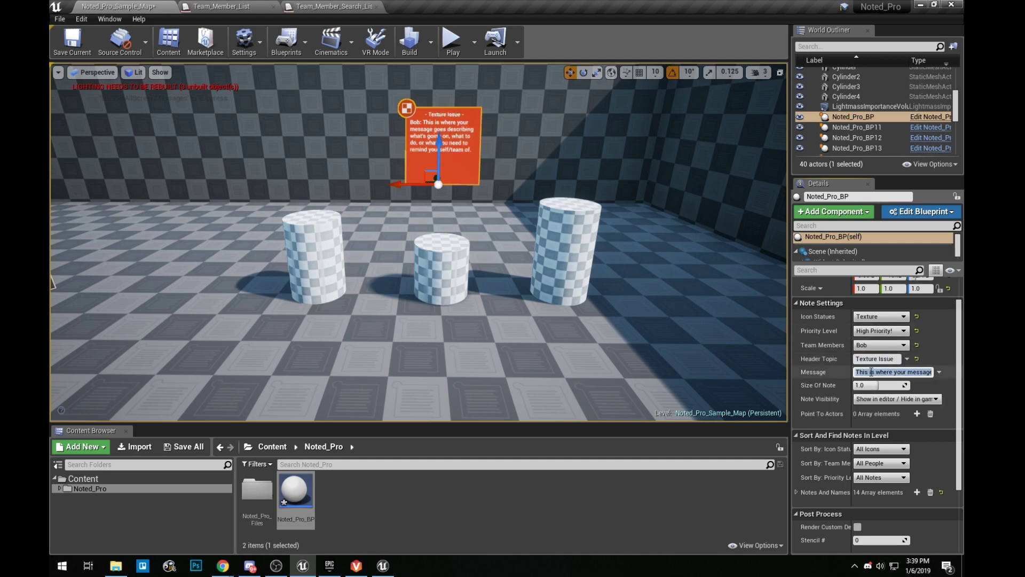
{"action": "type", "text": "These textures are incorrect. Lets swap them out for the proper ones in the next refinement pass."}
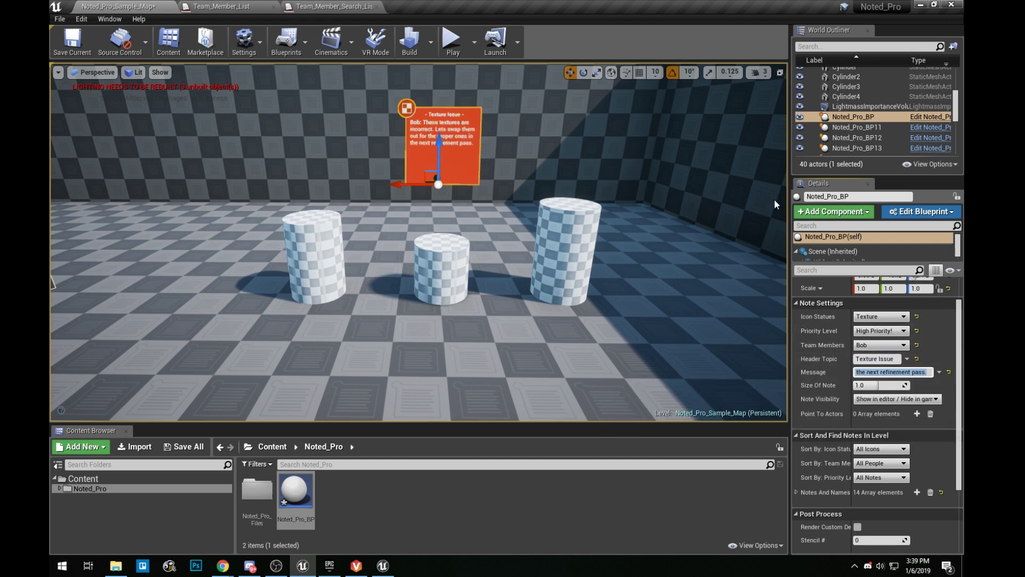
{"action": "left_click", "coordinate": [457, 153]}
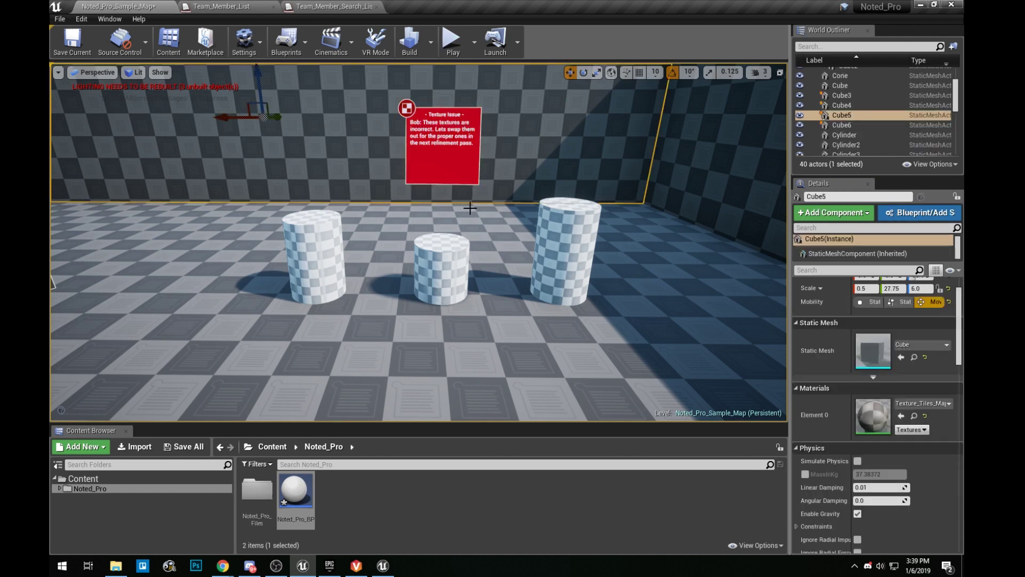
Add three Point To Actors entries to the note and link them to the right, middle and left cylinders in the scene
{"action": "left_click", "coordinate": [457, 177]}
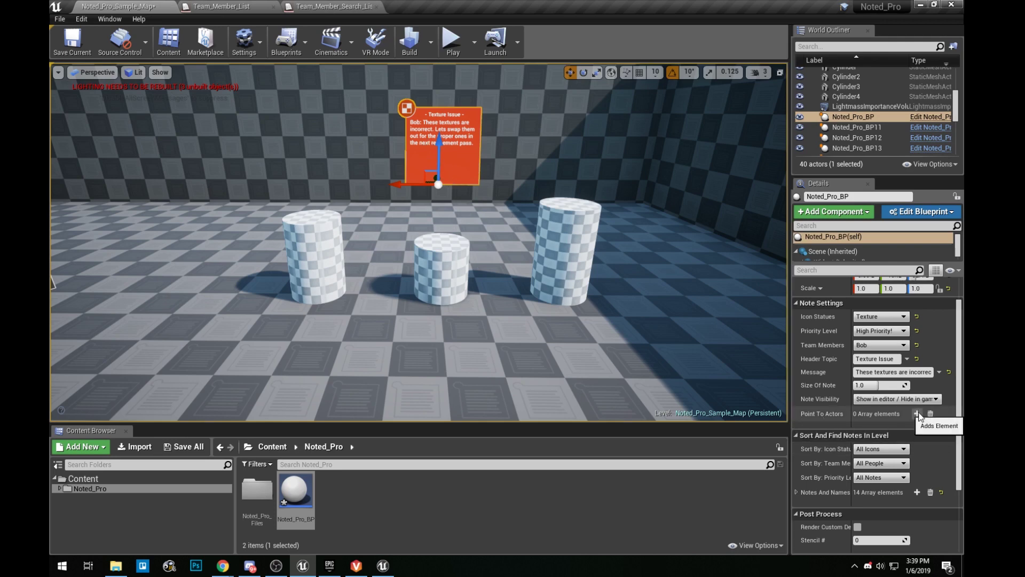
{"action": "left_click", "coordinate": [917, 413]}
{"action": "left_click", "coordinate": [917, 413]}
{"action": "left_click", "coordinate": [917, 414]}
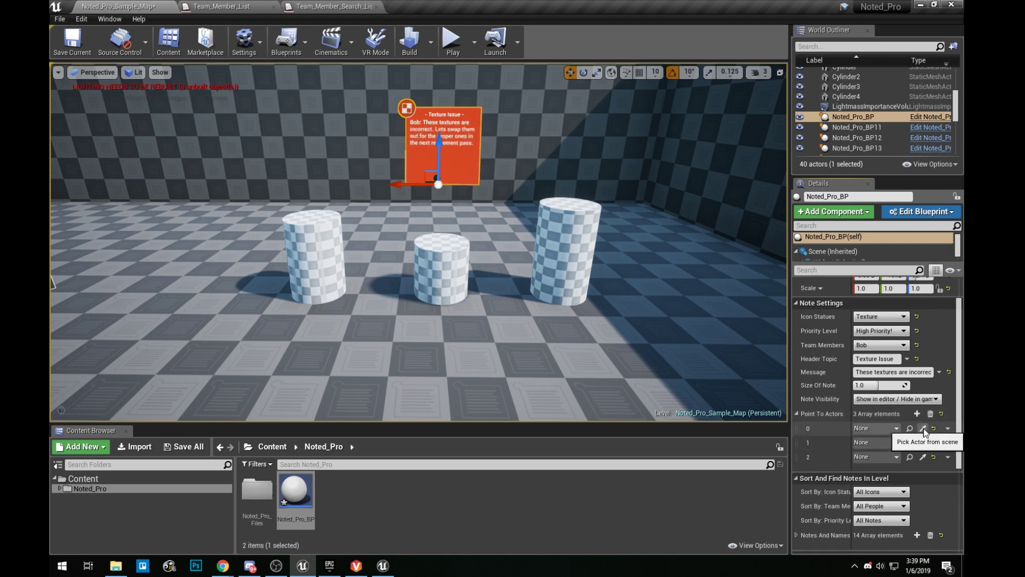
{"action": "left_click", "coordinate": [924, 429]}
{"action": "left_click", "coordinate": [586, 247]}
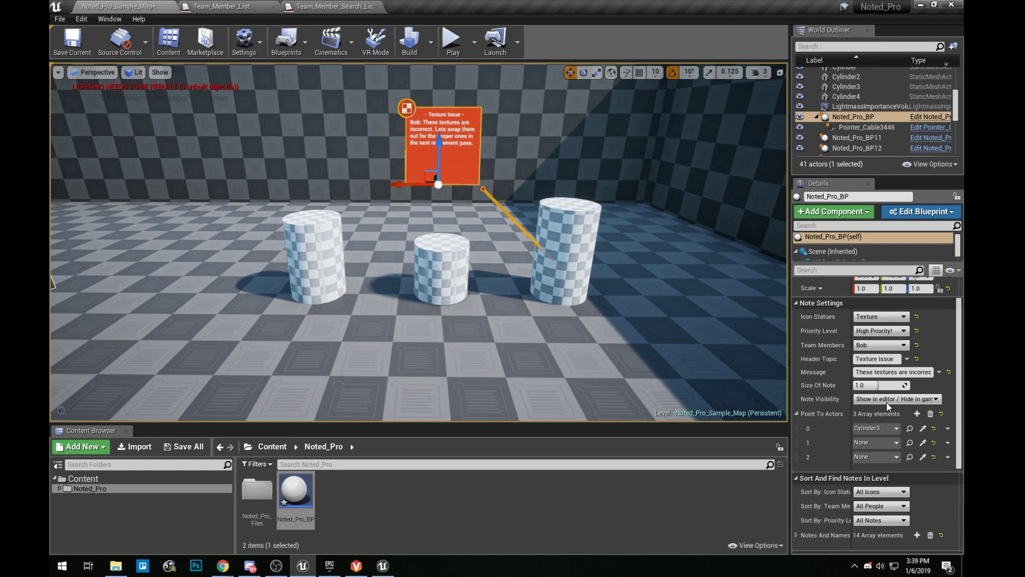
{"action": "left_click", "coordinate": [922, 443]}
{"action": "left_click", "coordinate": [436, 248]}
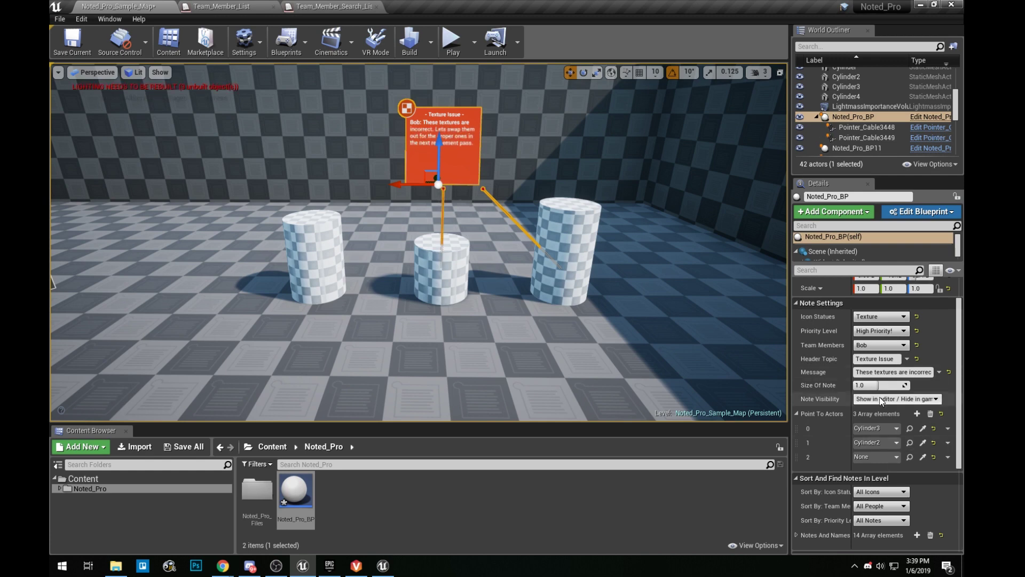
{"action": "left_click", "coordinate": [922, 457]}
{"action": "left_click", "coordinate": [324, 242]}
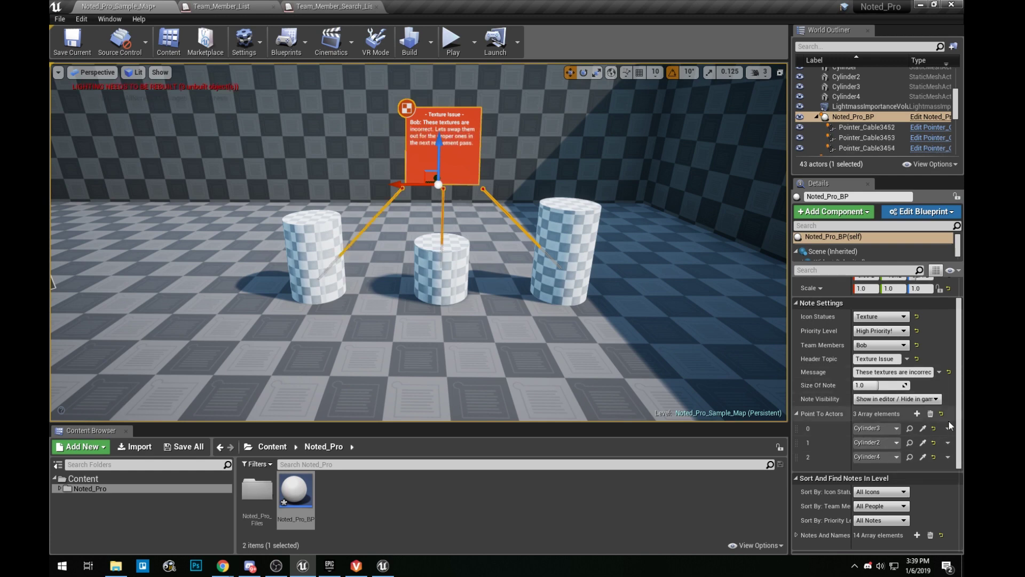
Try enlarging the note to size 2.0, and set its size back to 1
{"action": "left_click", "coordinate": [454, 316]}
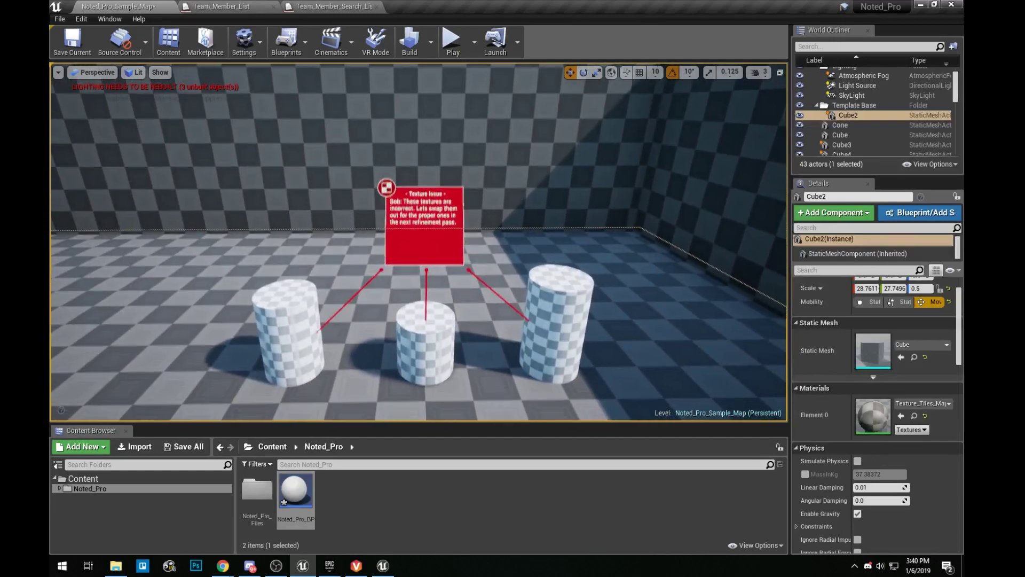
{"action": "left_click", "coordinate": [422, 229]}
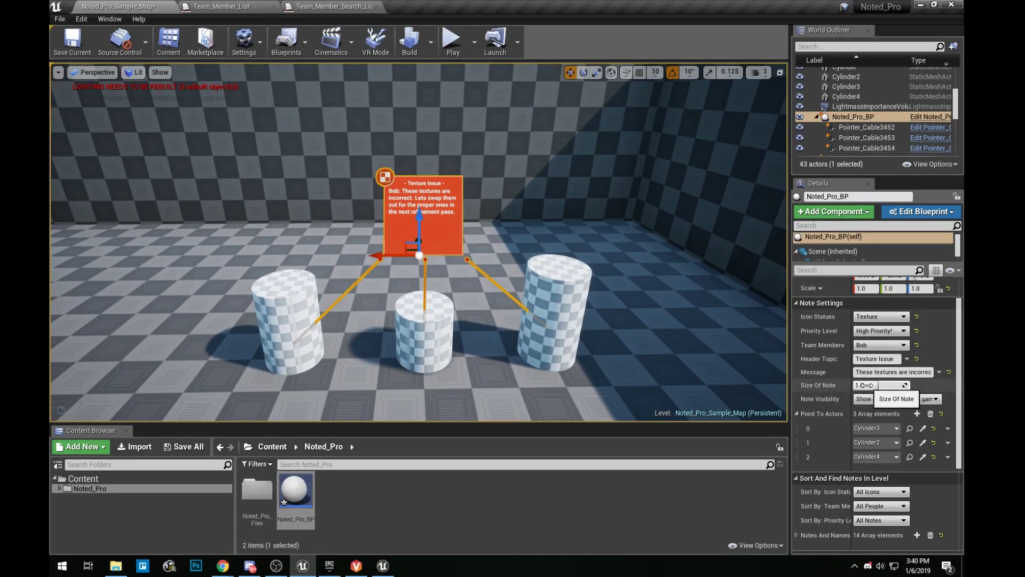
{"action": "left_click_drag", "start_coordinate": [867, 385], "coordinate": [872, 385]}
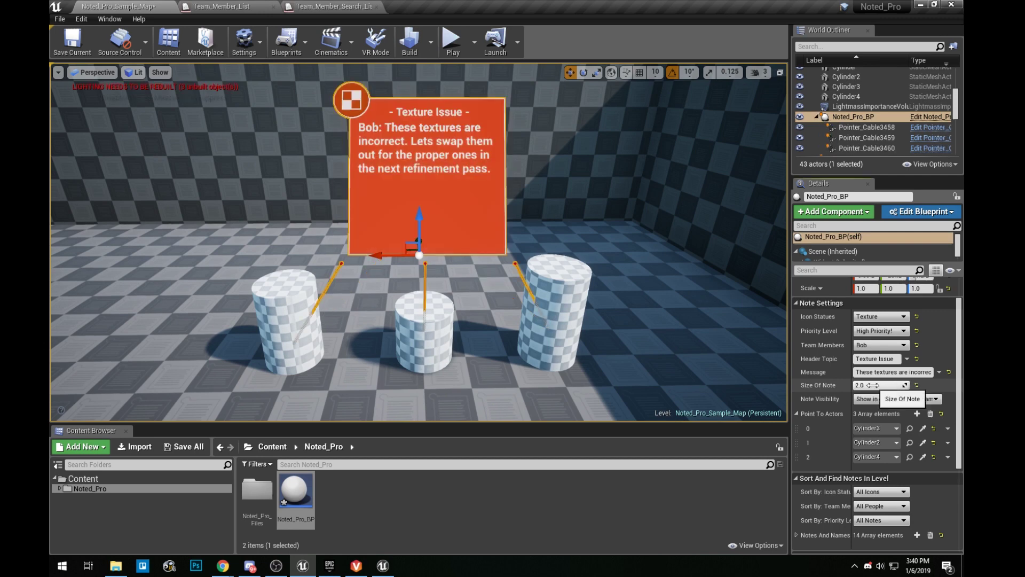
{"action": "left_click", "coordinate": [873, 385]}
{"action": "type", "text": "1"}
{"action": "key", "text": "Return"}
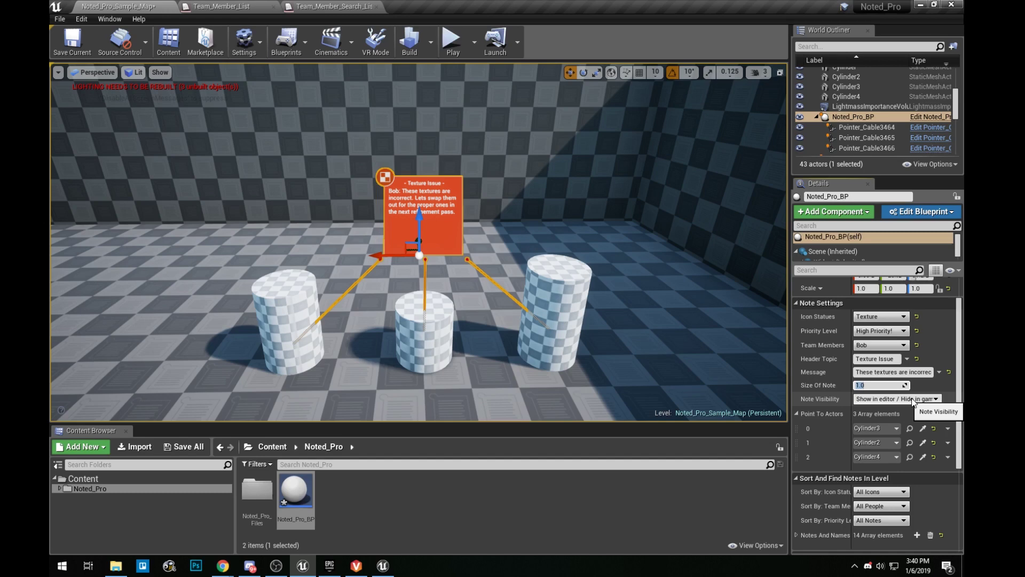
Check the available Note Visibility options, and review the Sort And Find Notes In Level settings with their Notes And Names Info list
{"action": "left_click", "coordinate": [884, 400]}
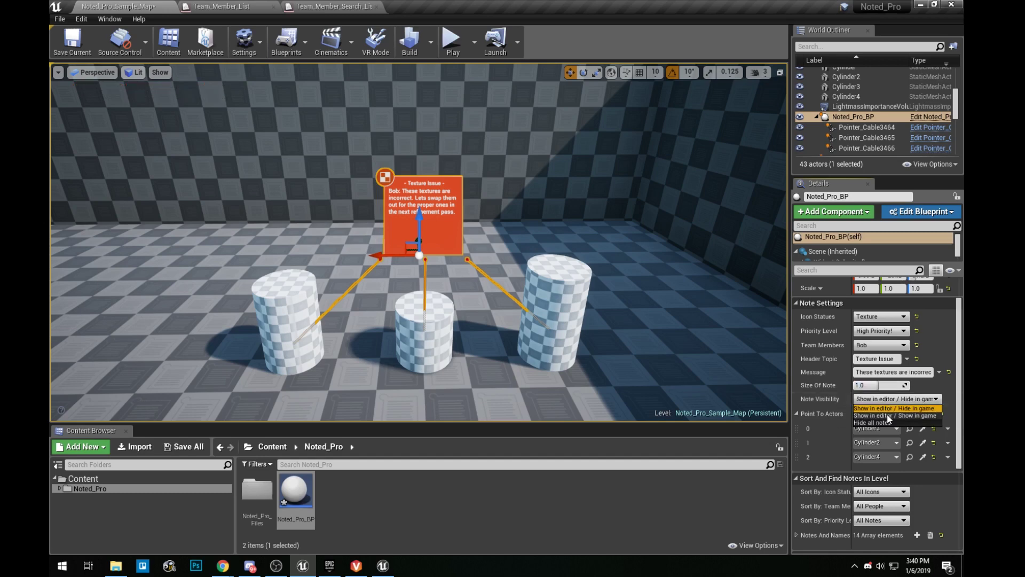
{"action": "left_click", "coordinate": [944, 385]}
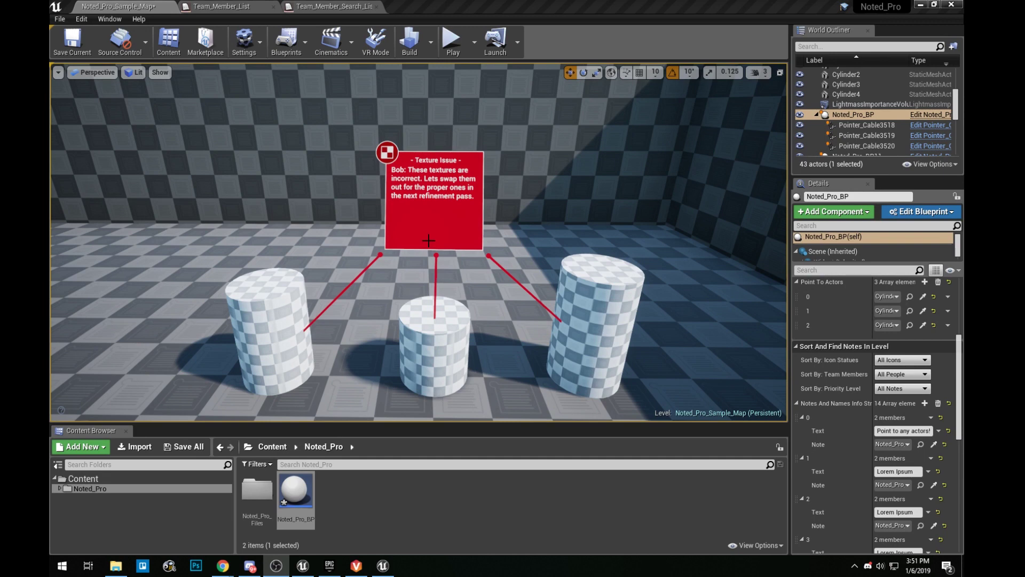
{"action": "scroll", "coordinate": [843, 356], "scroll_direction": "up", "scroll_amount": 3}
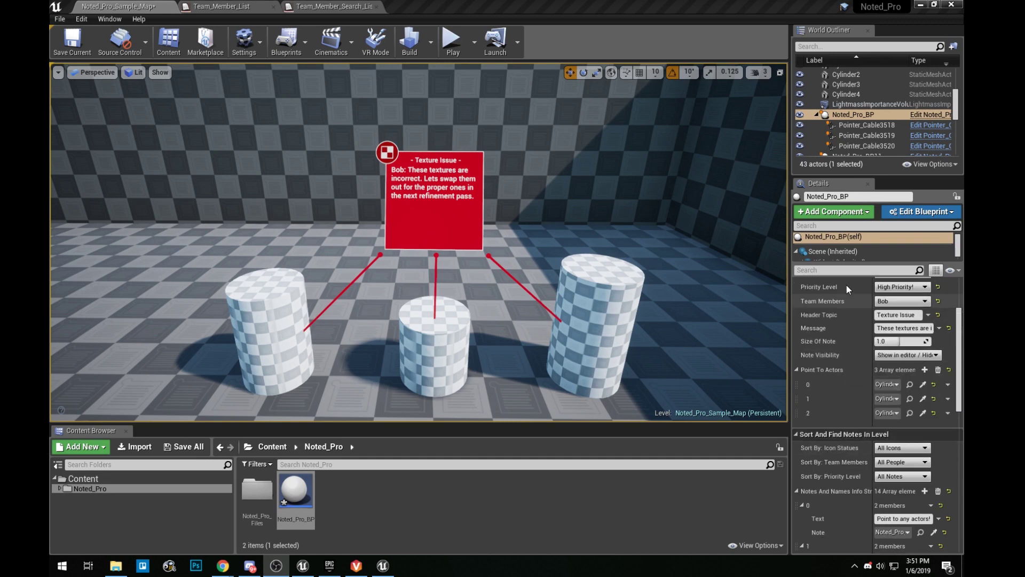
{"action": "scroll", "coordinate": [844, 320], "scroll_direction": "up", "scroll_amount": 2}
{"action": "scroll", "coordinate": [841, 384], "scroll_direction": "down", "scroll_amount": 3}
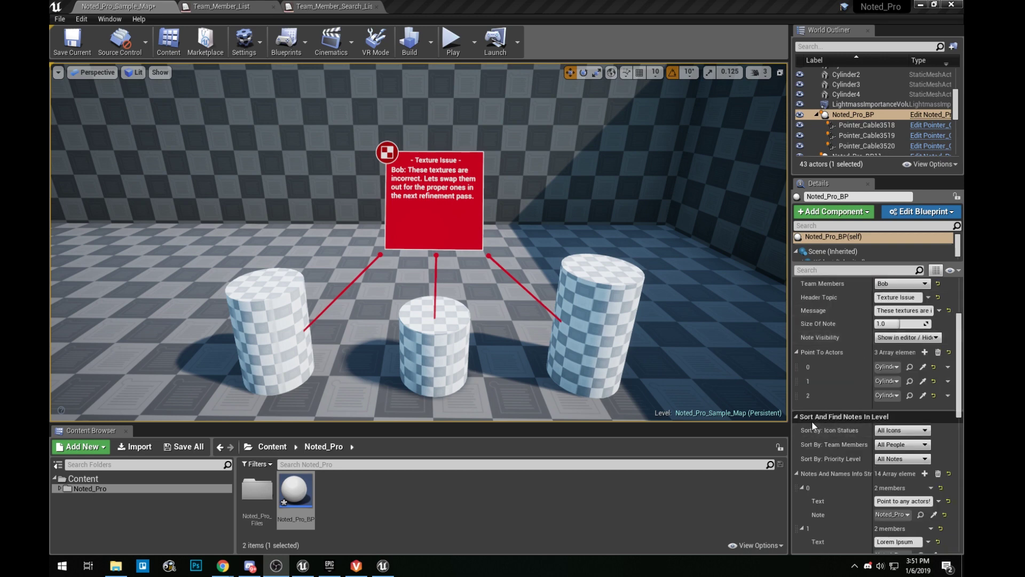
{"action": "scroll", "coordinate": [856, 415], "scroll_direction": "down", "scroll_amount": 2}
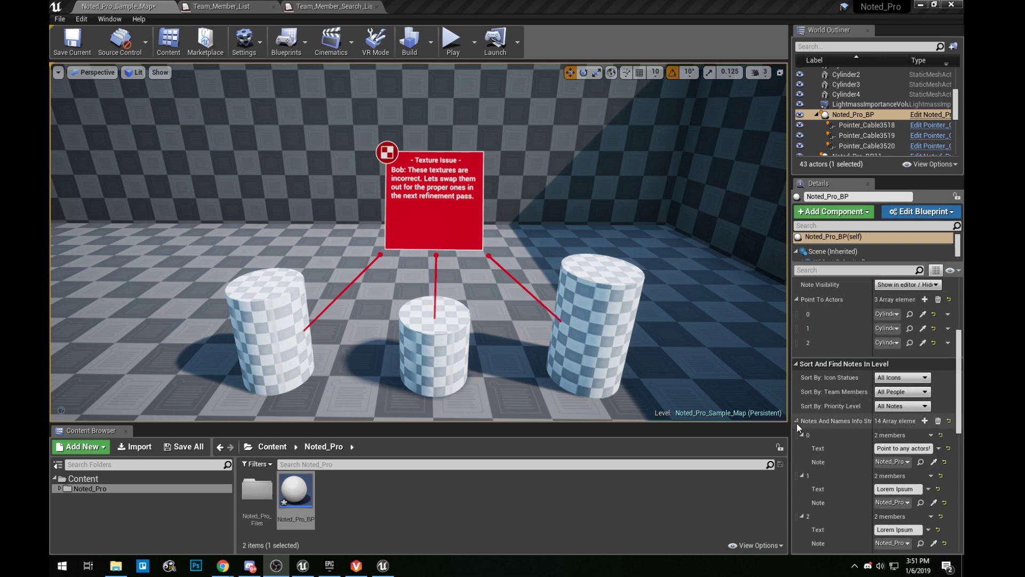
{"action": "left_click", "coordinate": [796, 422]}
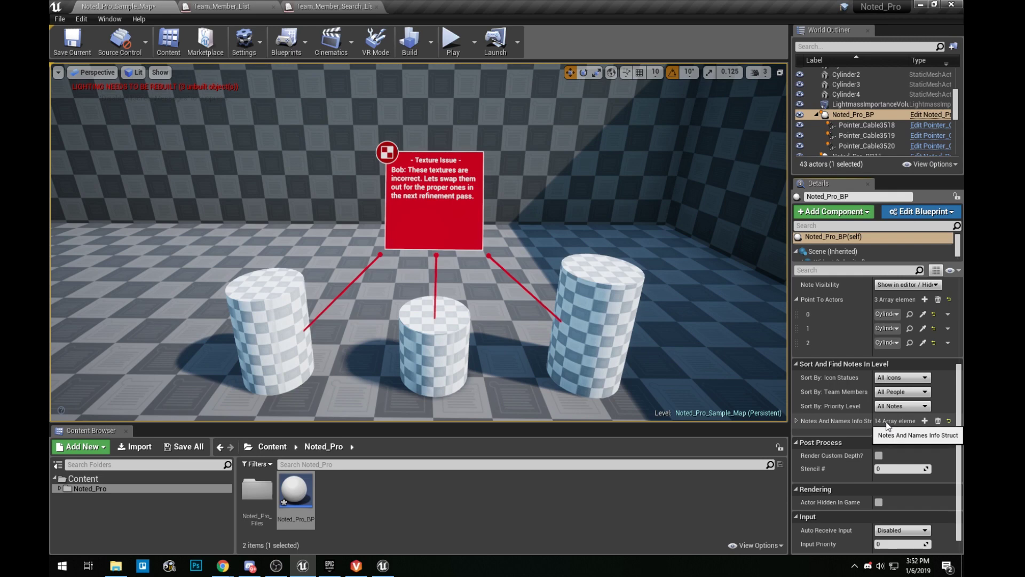
{"action": "left_click", "coordinate": [796, 421]}
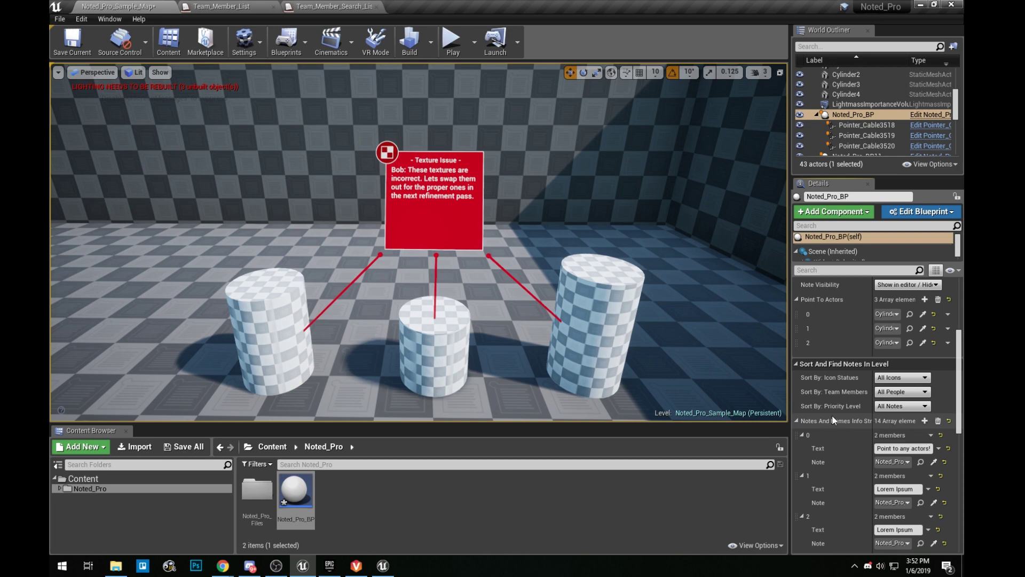
Filter the level's notes by the Texture icon, and bring the matching note and its cylinders into view
{"action": "left_click", "coordinate": [916, 381]}
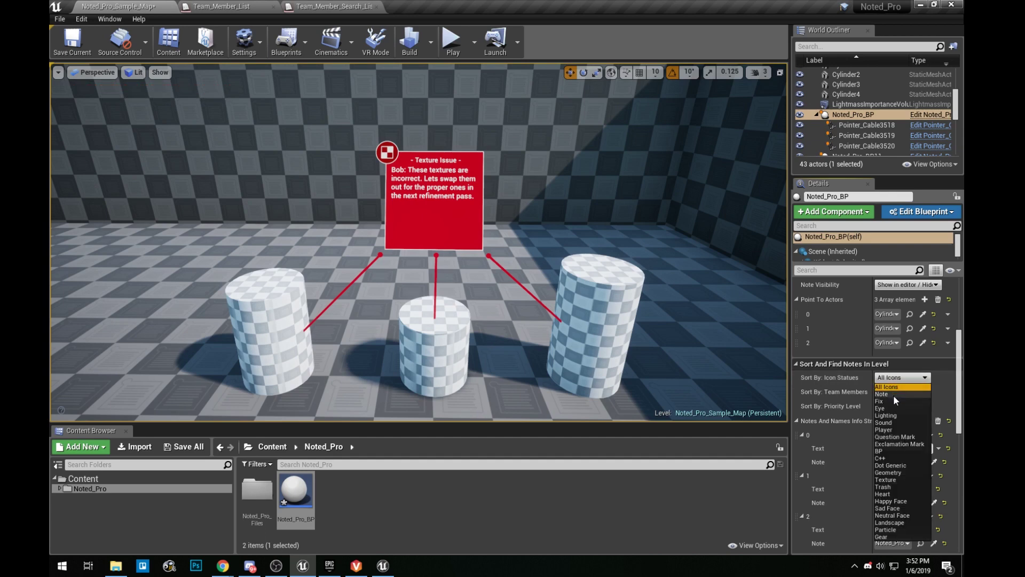
{"action": "left_click", "coordinate": [893, 479]}
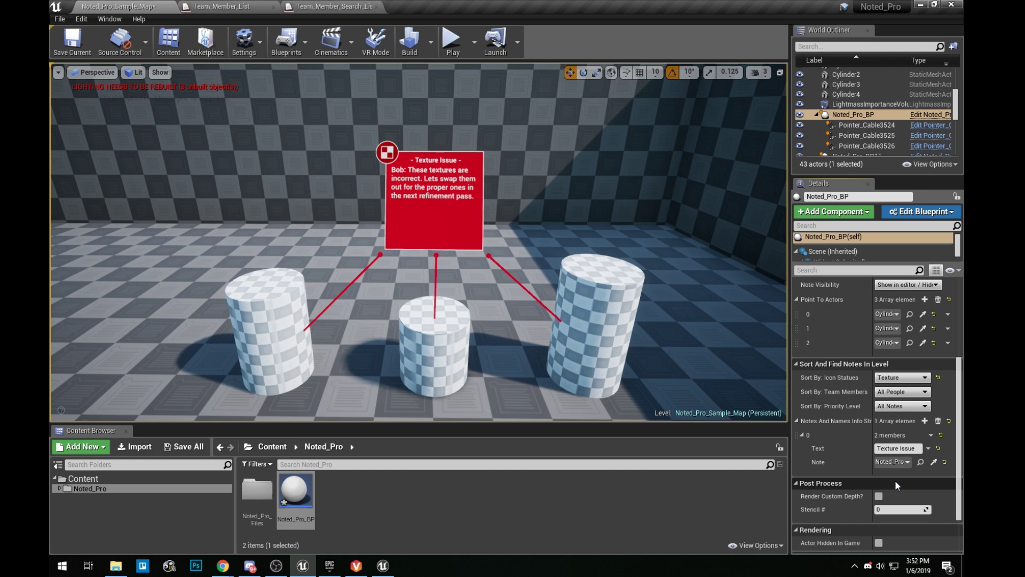
{"action": "left_click", "coordinate": [921, 462]}
{"action": "left_click", "coordinate": [672, 368]}
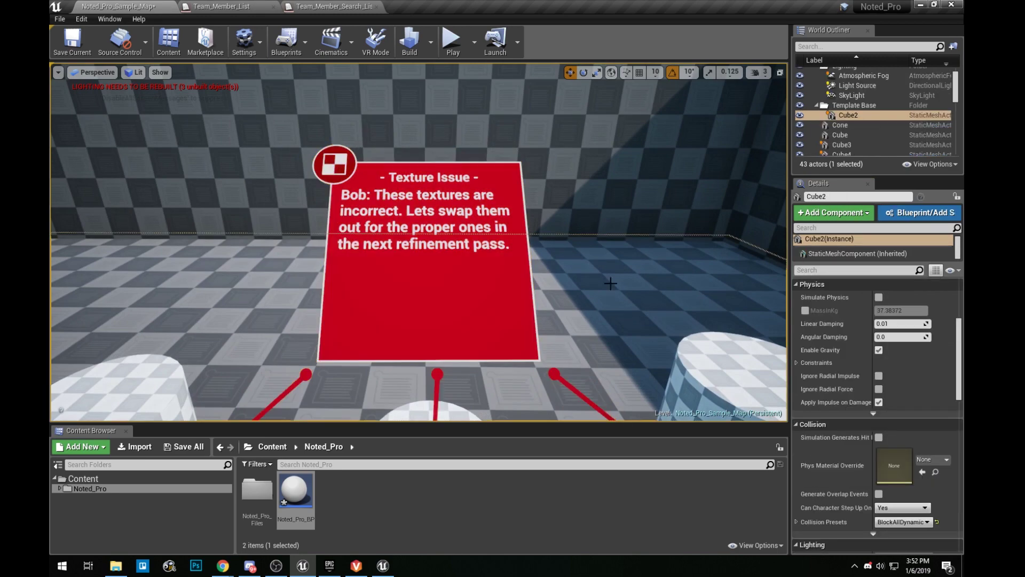
{"action": "left_click_drag", "start_coordinate": [672, 367], "coordinate": [672, 331]}
{"action": "left_click_drag", "start_coordinate": [604, 277], "coordinate": [604, 313]}
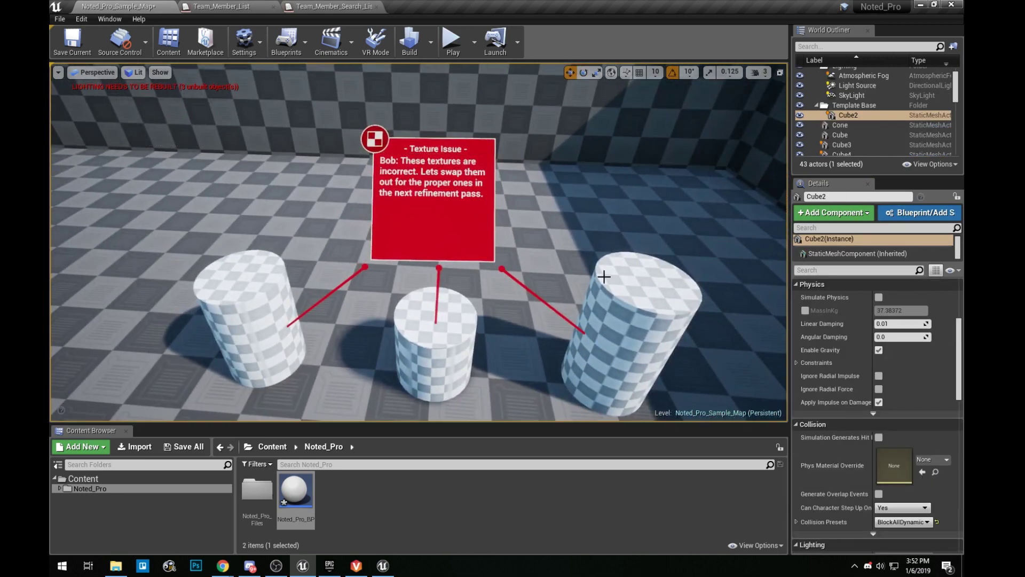
{"action": "left_click_drag", "start_coordinate": [581, 250], "coordinate": [581, 217]}
{"action": "left_click_drag", "start_coordinate": [445, 191], "coordinate": [445, 219]}
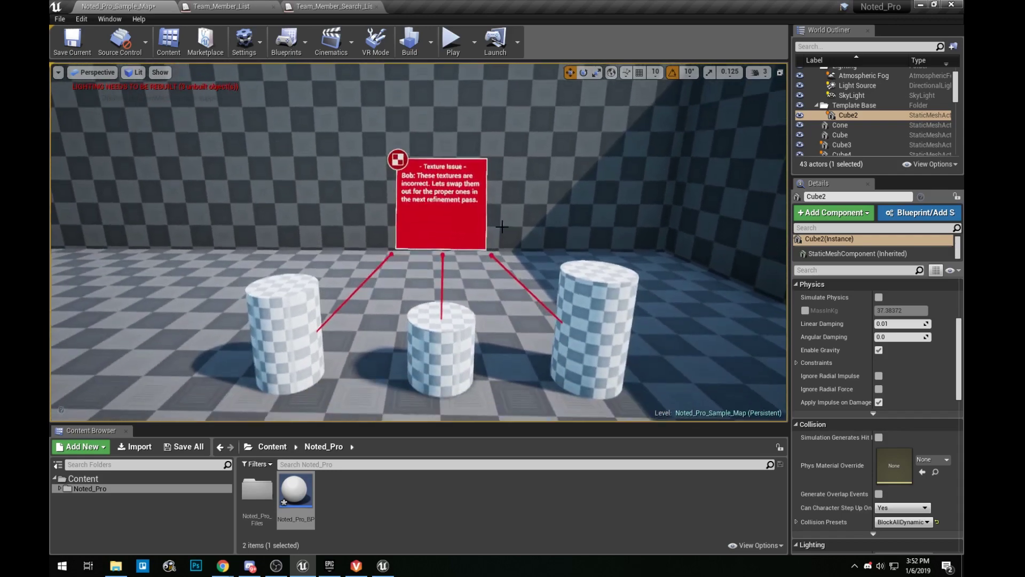
On the Texture Issue note, reset the icon filter to All Icons and list only the notes of the first named team member
{"action": "left_click", "coordinate": [444, 190]}
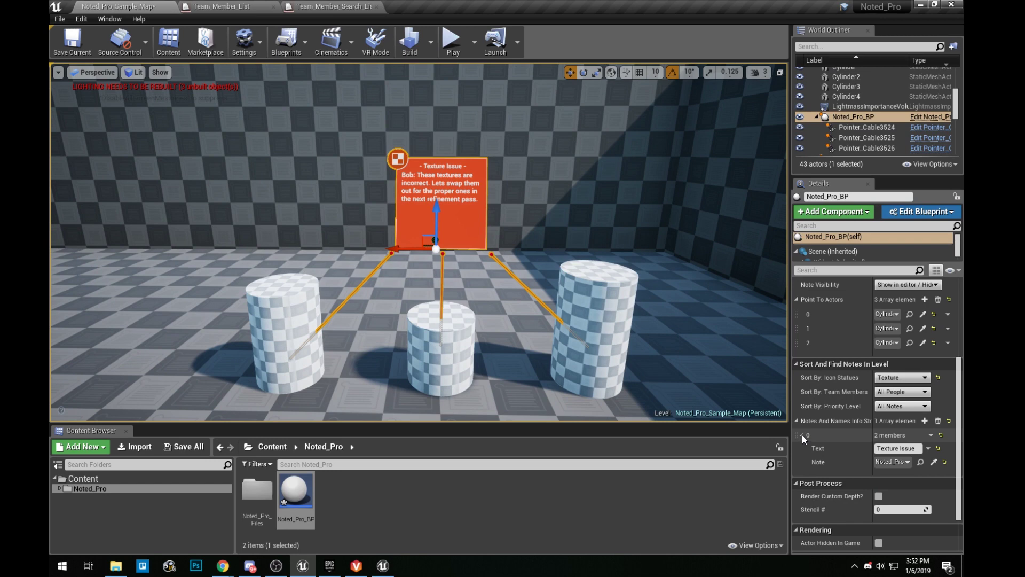
{"action": "left_click", "coordinate": [908, 378]}
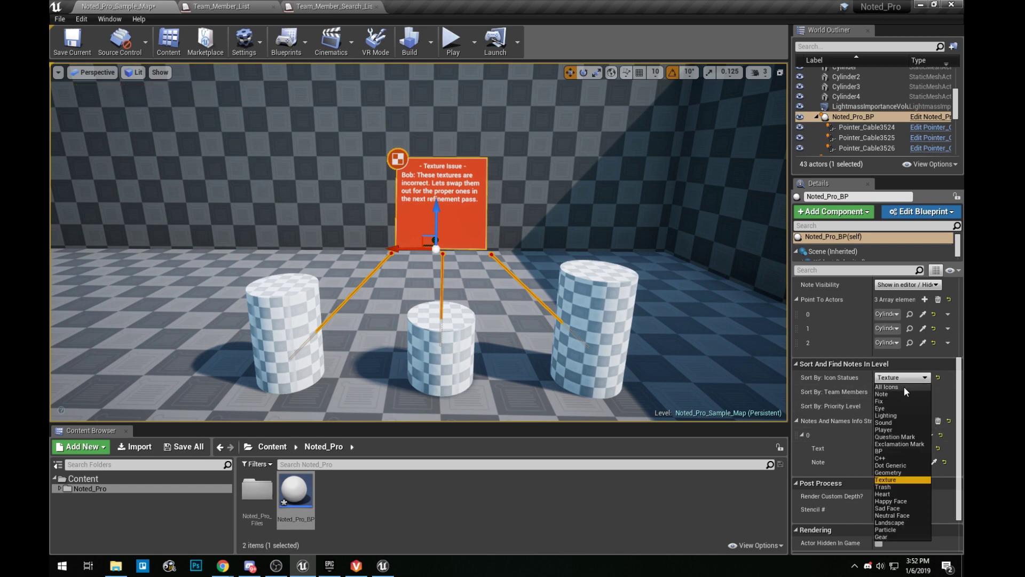
{"action": "left_click", "coordinate": [904, 386]}
{"action": "left_click", "coordinate": [901, 392]}
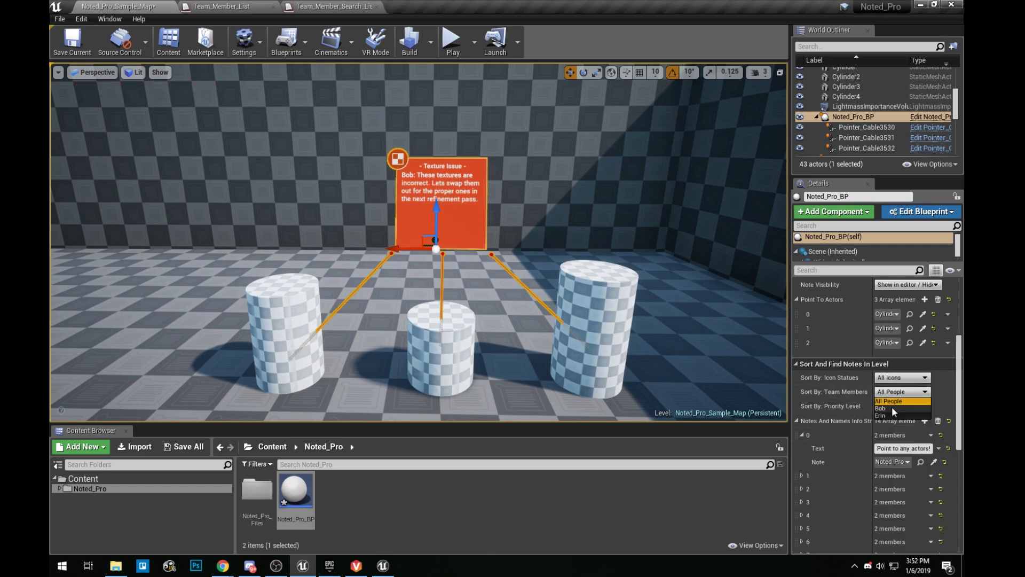
{"action": "left_click", "coordinate": [893, 408]}
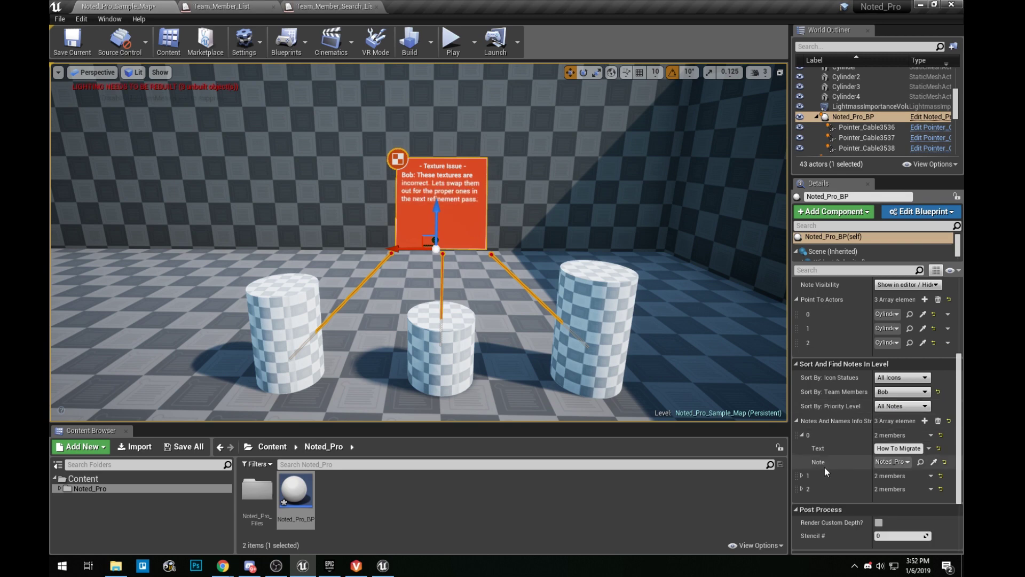
{"action": "left_click", "coordinate": [803, 488]}
{"action": "left_click", "coordinate": [802, 476]}
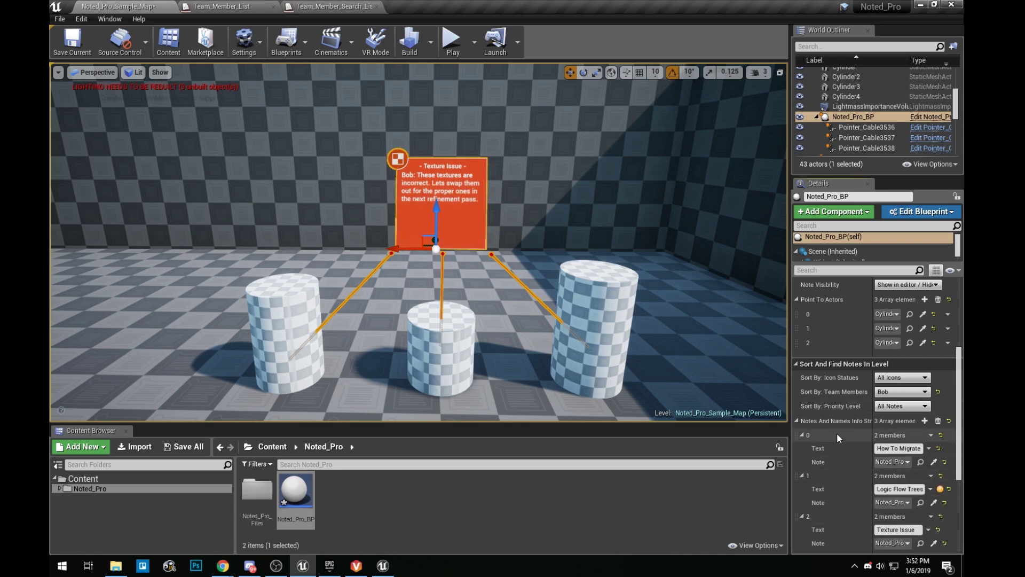
{"action": "scroll", "coordinate": [838, 435], "scroll_direction": "down", "scroll_amount": 3}
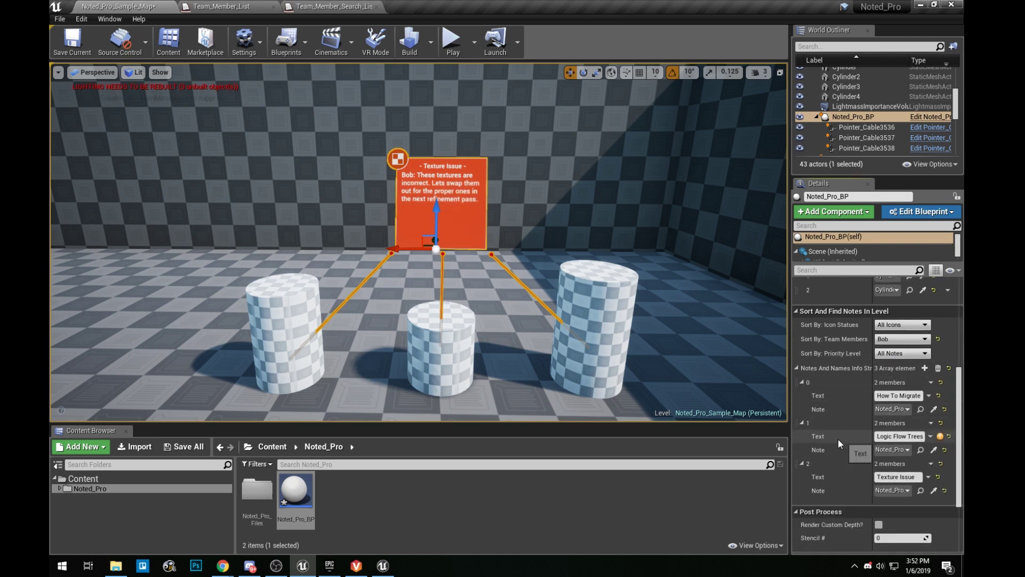
Jump between the How To Migrate, Texture Issue and Logic Flow Trees notes from the filtered list, ending on Texture Issue
{"action": "left_click", "coordinate": [921, 409]}
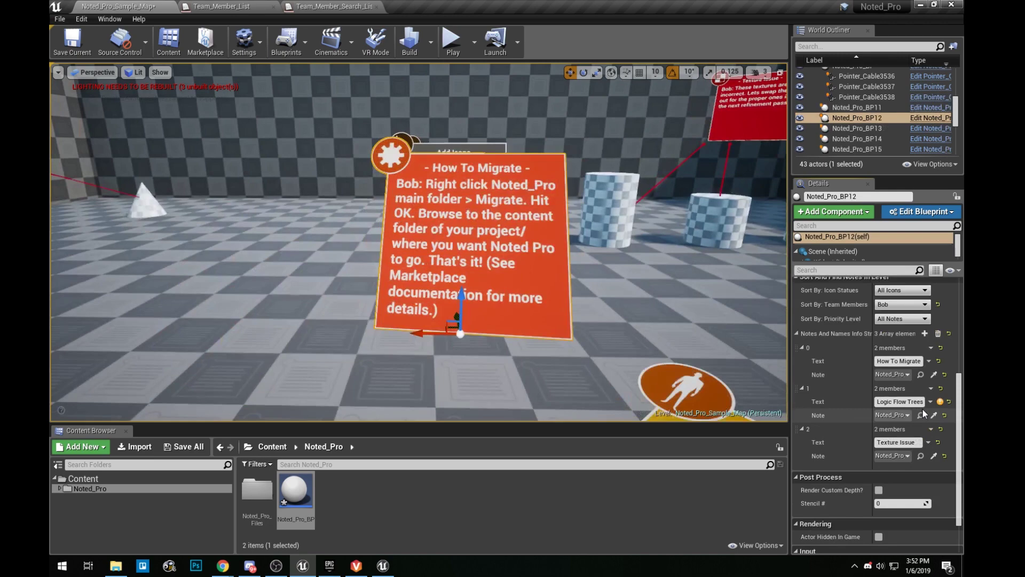
{"action": "left_click", "coordinate": [921, 457]}
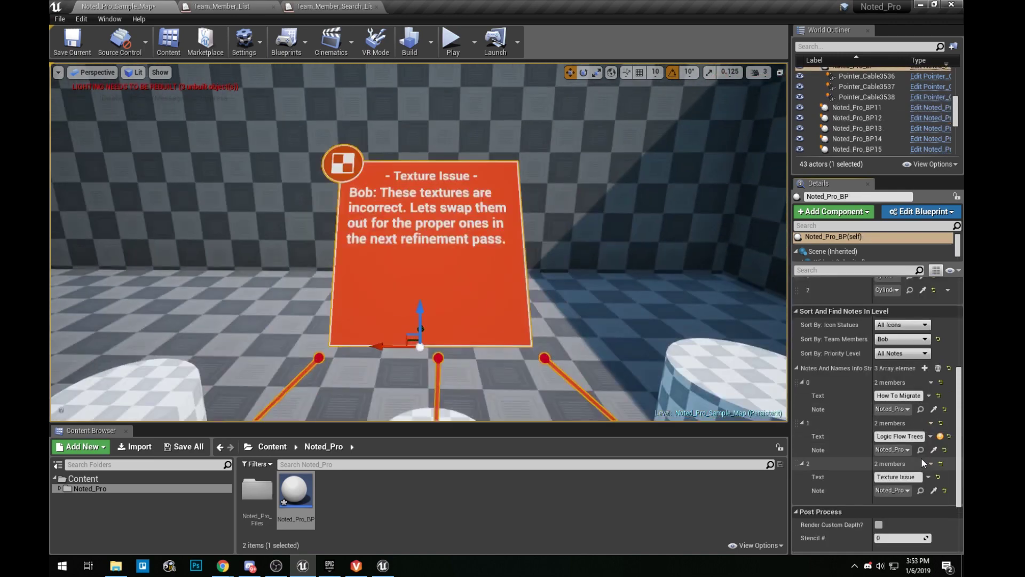
{"action": "left_click", "coordinate": [921, 414]}
{"action": "left_click", "coordinate": [921, 416]}
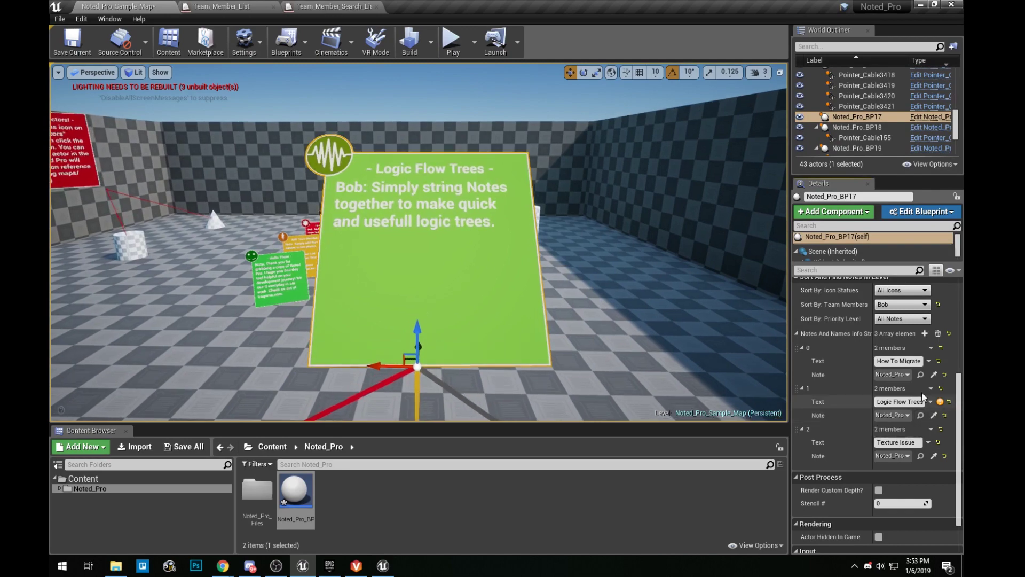
{"action": "left_click", "coordinate": [920, 375]}
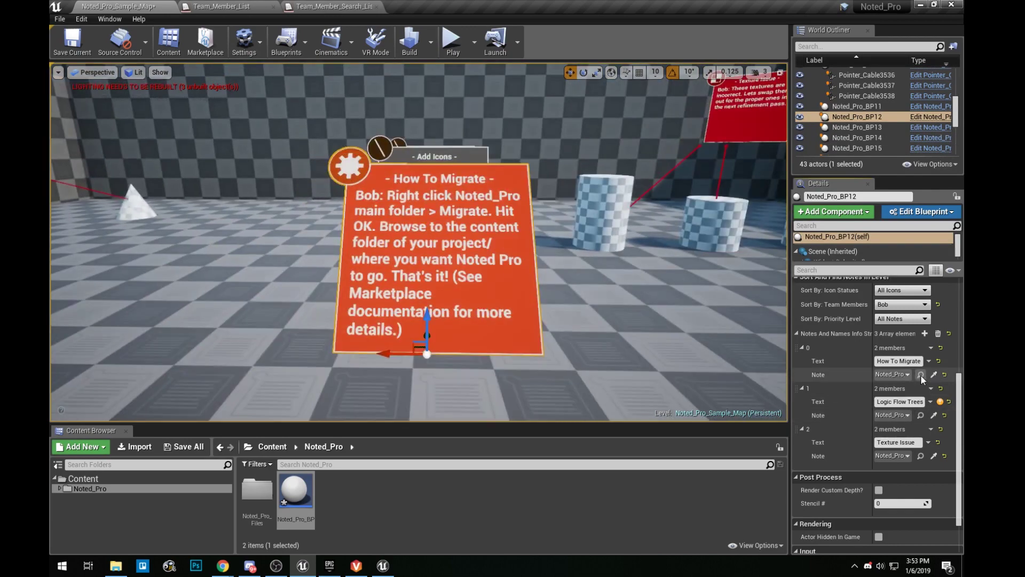
{"action": "left_click", "coordinate": [921, 456]}
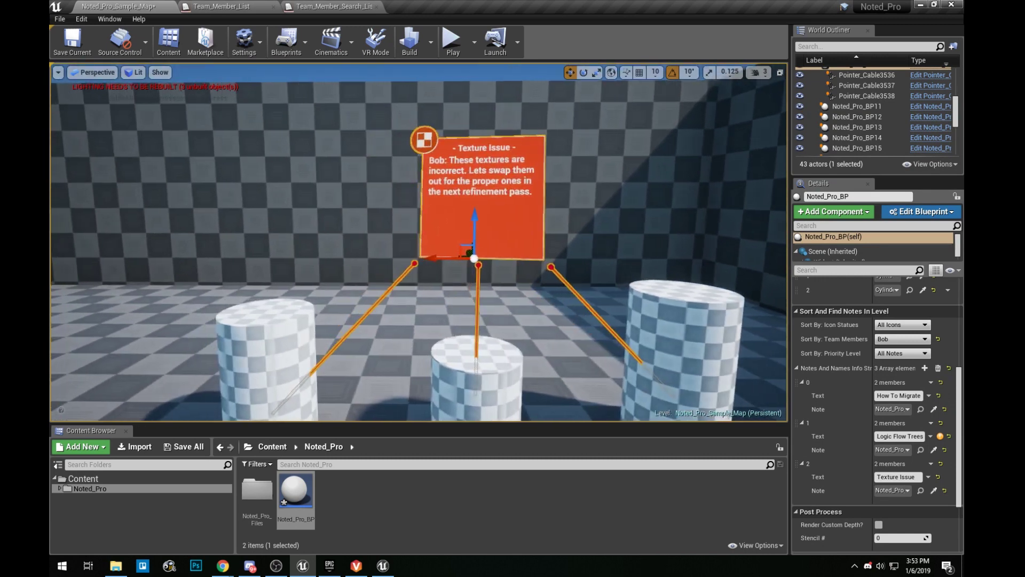
Narrow the note search to the Texture icon and High Priority! level, and jump to the matching note
{"action": "left_click", "coordinate": [890, 325]}
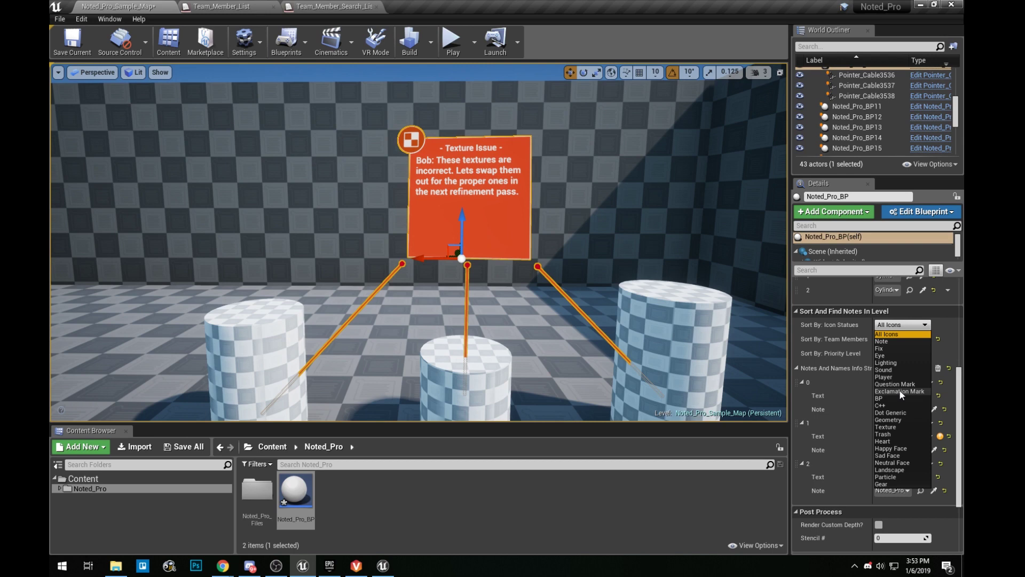
{"action": "left_click", "coordinate": [898, 426]}
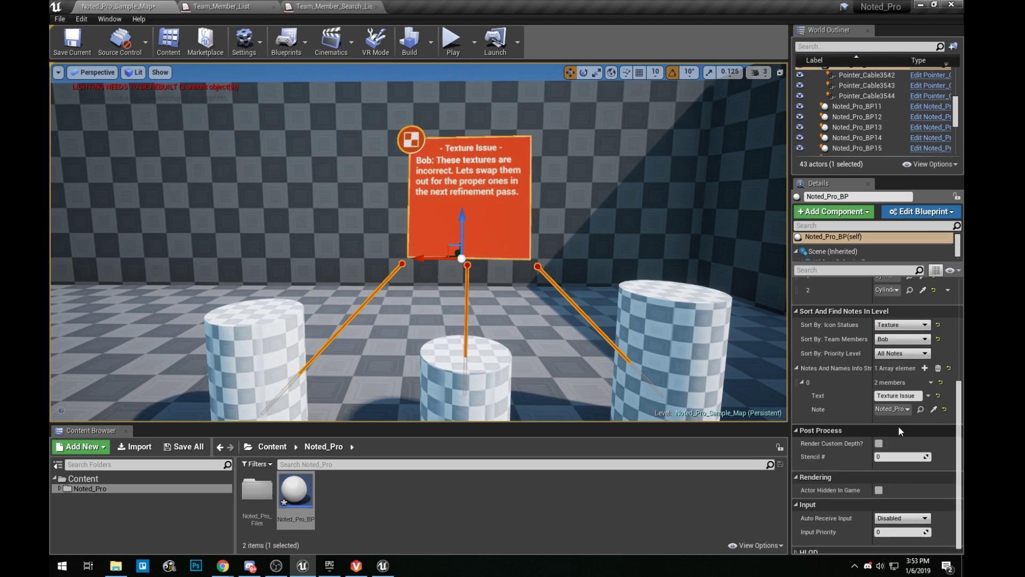
{"action": "left_click", "coordinate": [912, 355]}
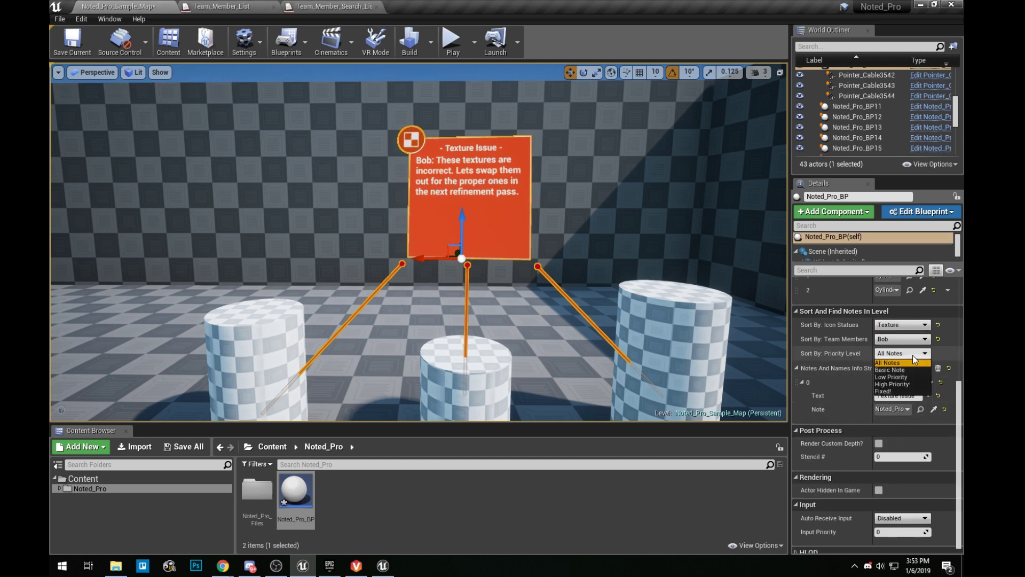
{"action": "left_click", "coordinate": [912, 383]}
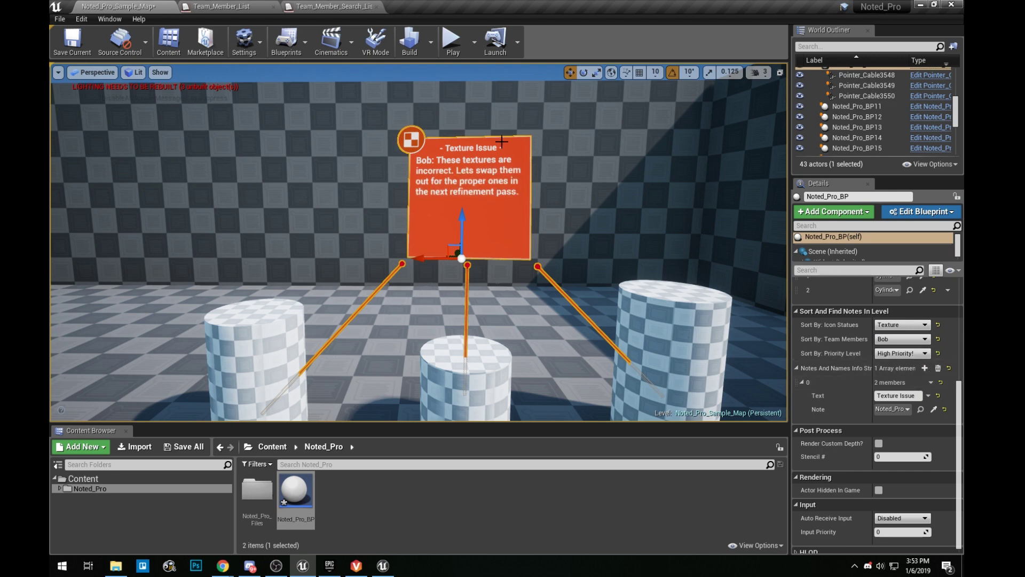
{"action": "left_click", "coordinate": [921, 409]}
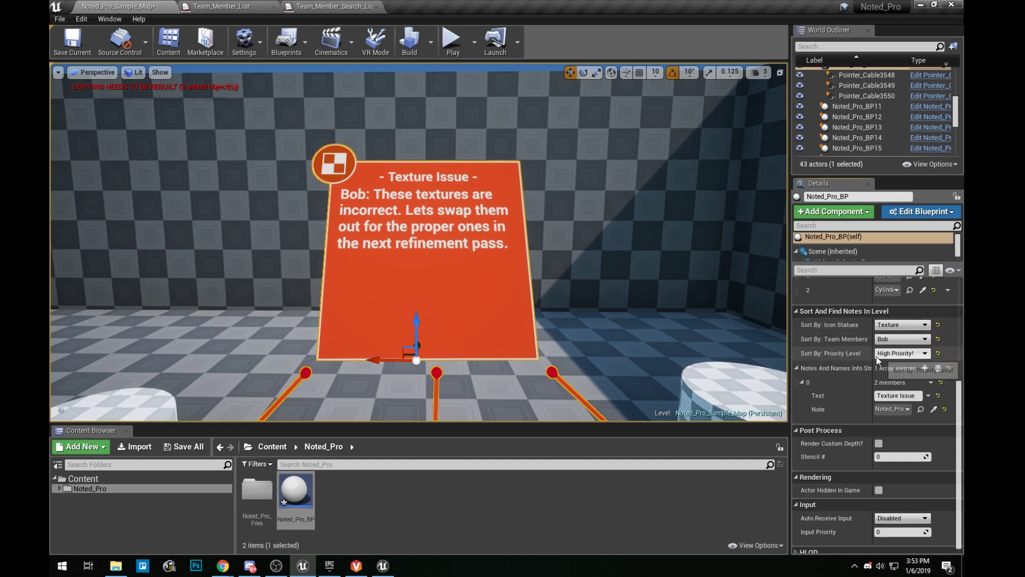
Reset the note filters to All Icons, All People and All Notes
{"action": "left_click", "coordinate": [898, 324]}
{"action": "left_click", "coordinate": [894, 333]}
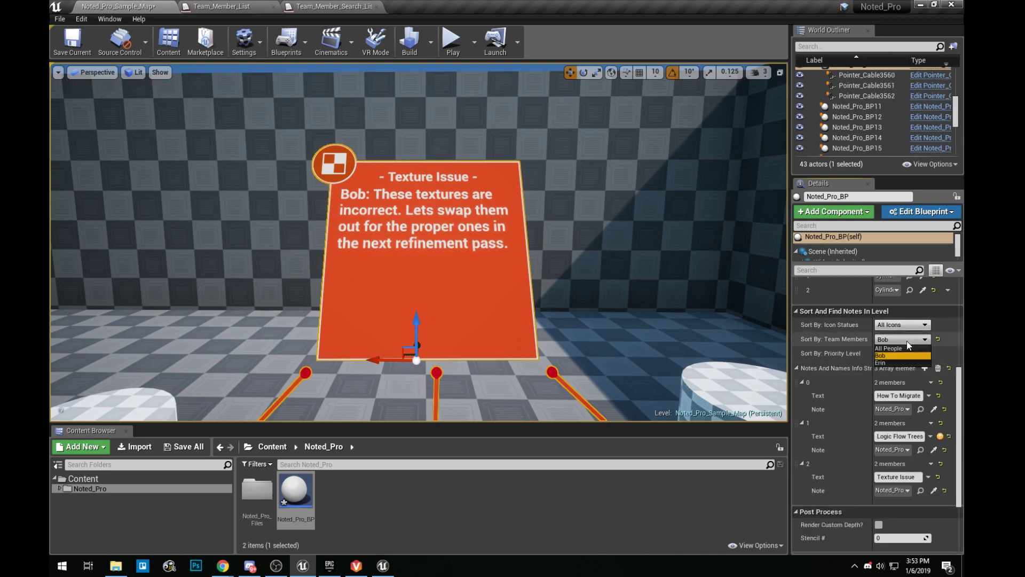
{"action": "left_click", "coordinate": [906, 340]}
{"action": "left_click", "coordinate": [902, 348]}
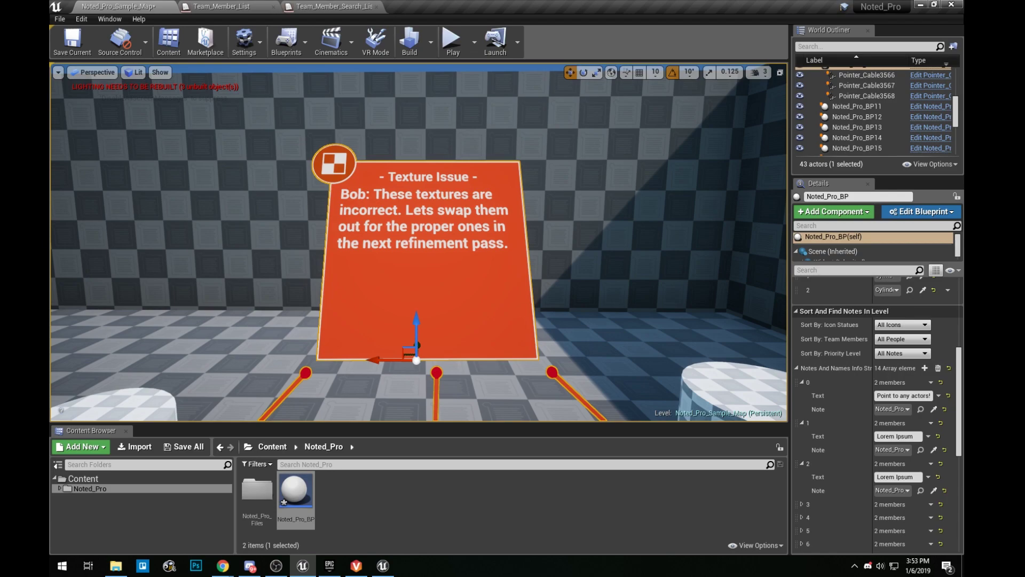
{"action": "left_click_drag", "start_coordinate": [619, 324], "coordinate": [619, 324]}
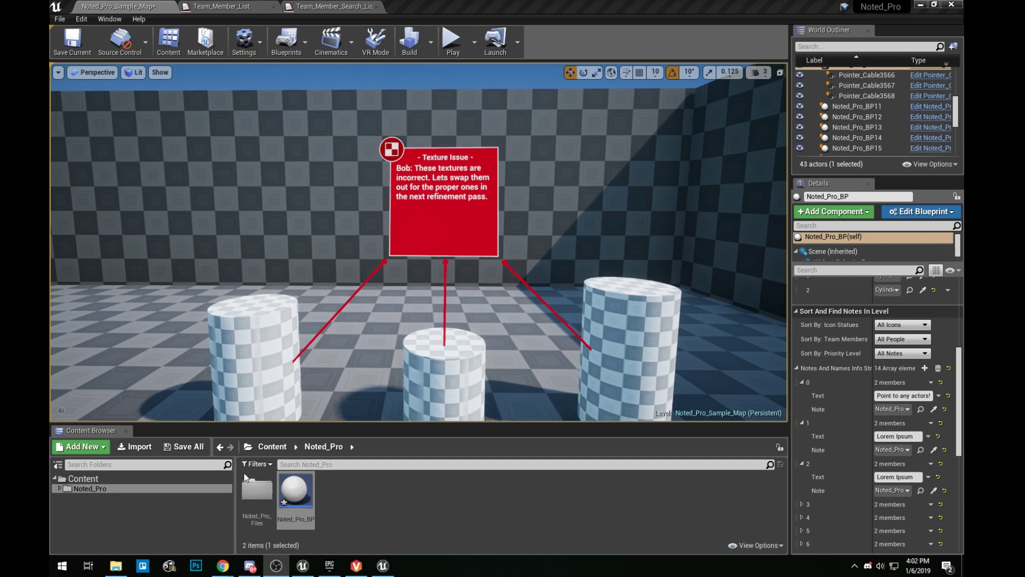
Open the Team_Member_List enumeration from the Noted_Pro_Files folder inside Noted_Pro
{"action": "left_click", "coordinate": [84, 490]}
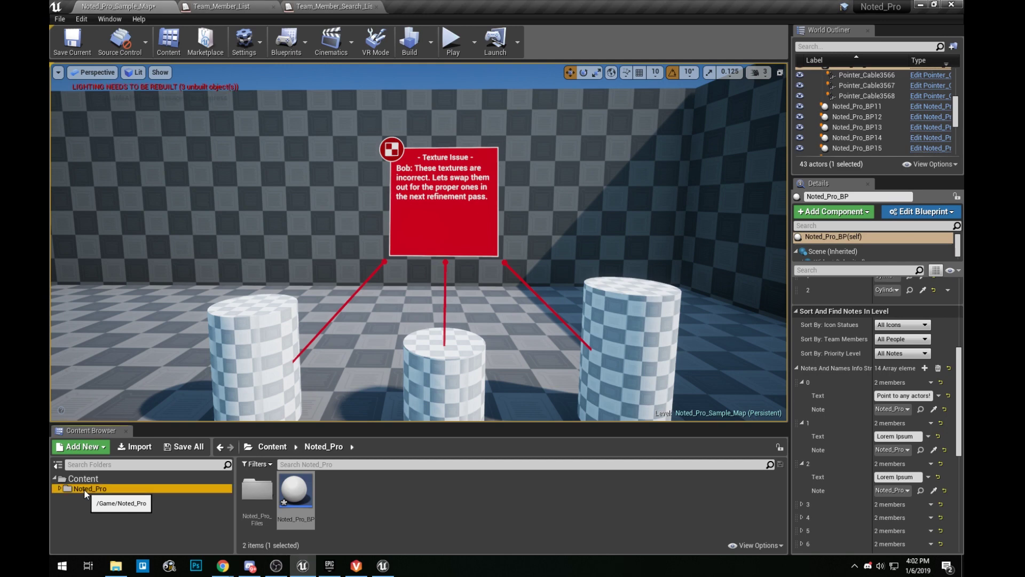
{"action": "double_click", "coordinate": [259, 492]}
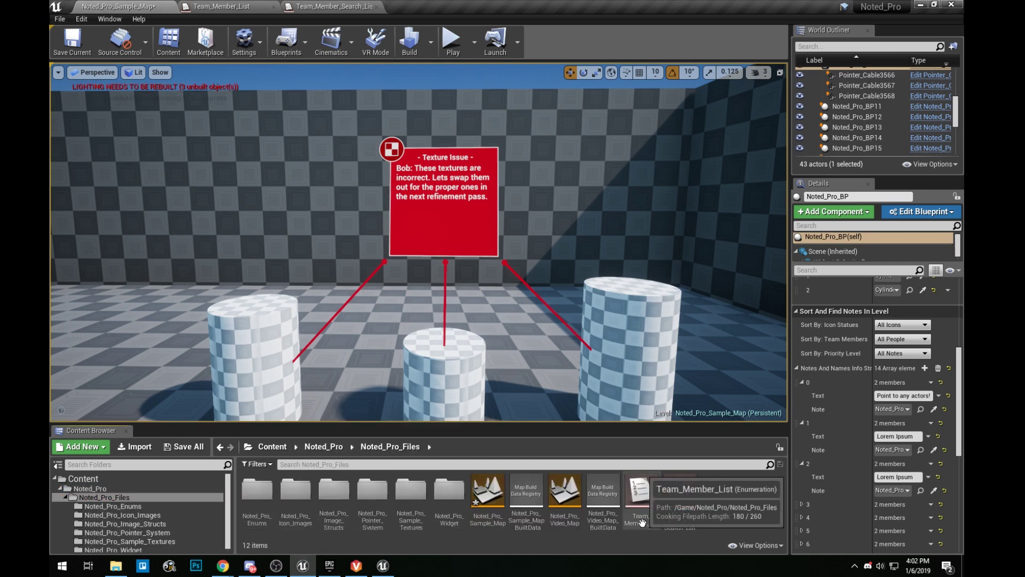
{"action": "left_click", "coordinate": [681, 502]}
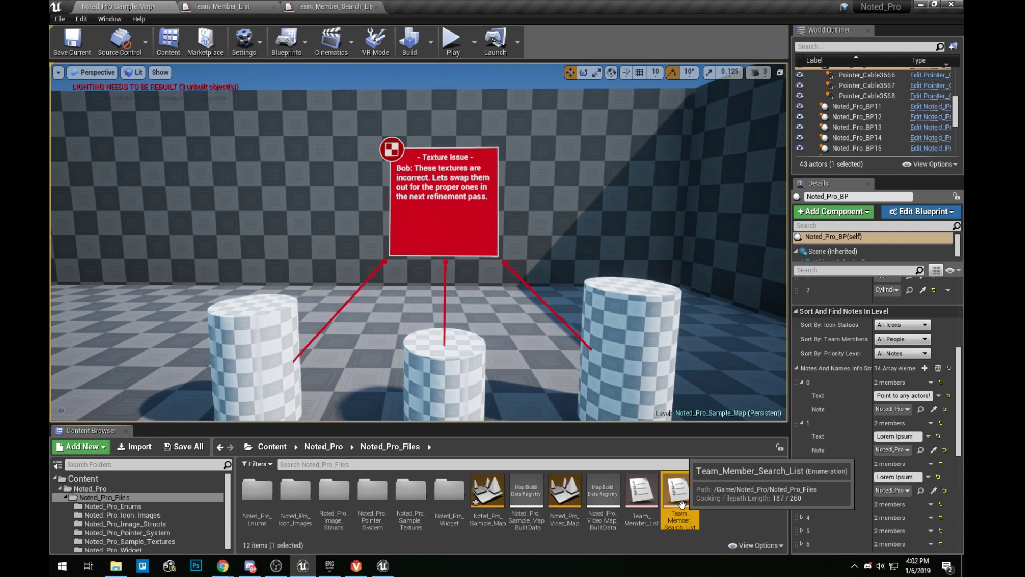
{"action": "double_click", "coordinate": [640, 503]}
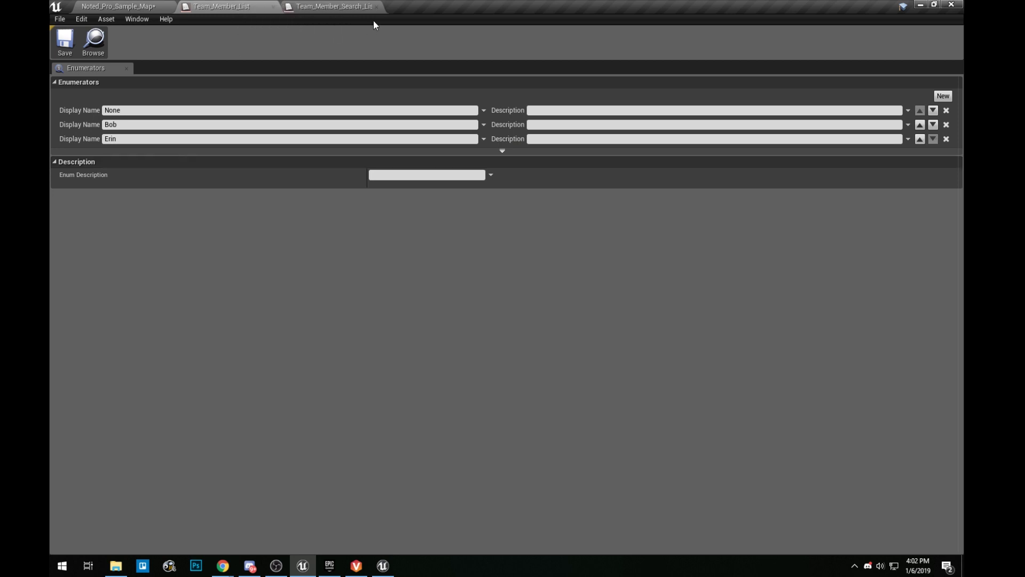
Add one new enumerator entry to both the Team_Member_List and Team_Member_Search_List enumerations
{"action": "left_click", "coordinate": [350, 7]}
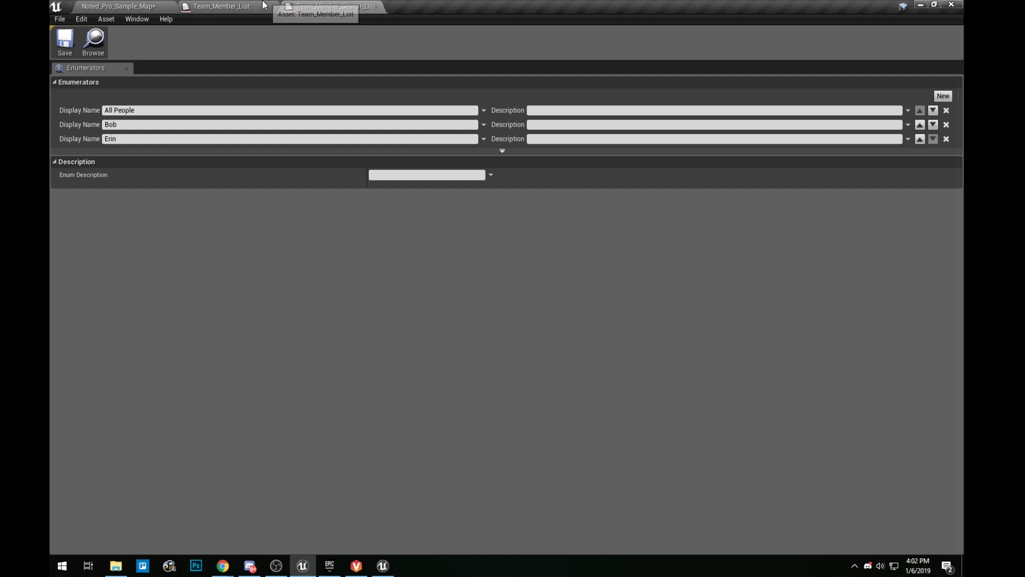
{"action": "left_click", "coordinate": [229, 6]}
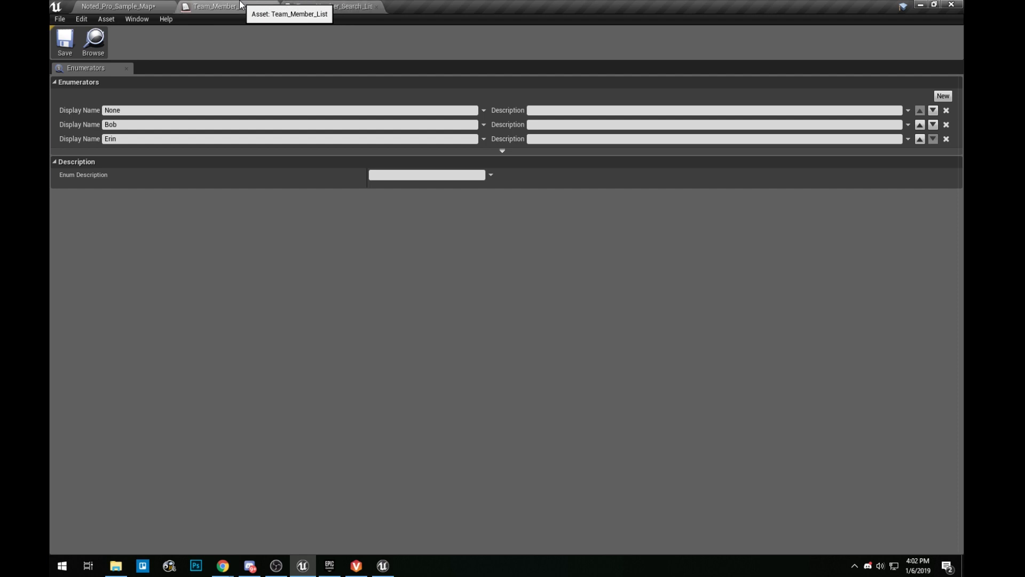
{"action": "left_click", "coordinate": [943, 97]}
{"action": "left_click", "coordinate": [342, 7]}
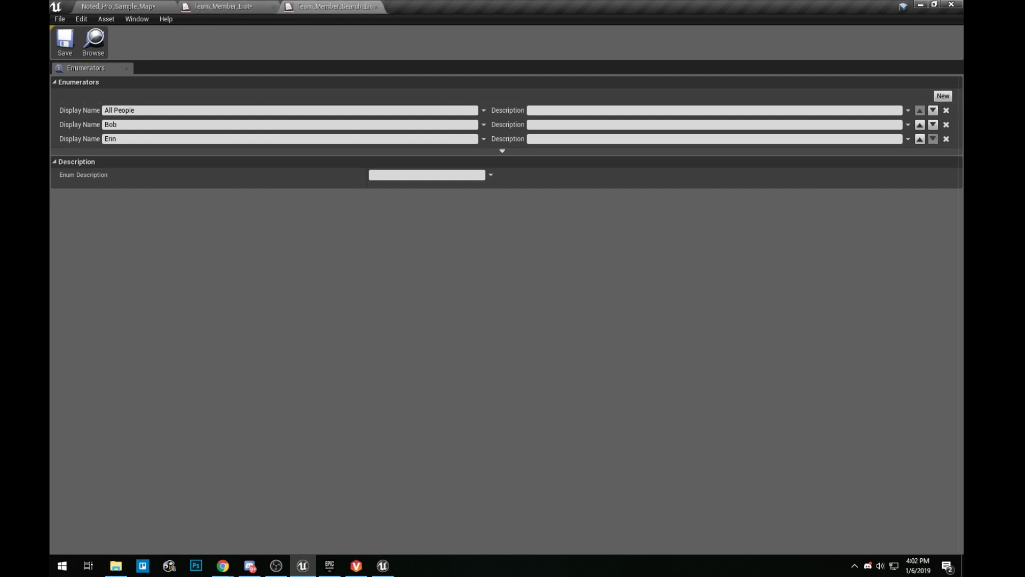
{"action": "left_click", "coordinate": [943, 96]}
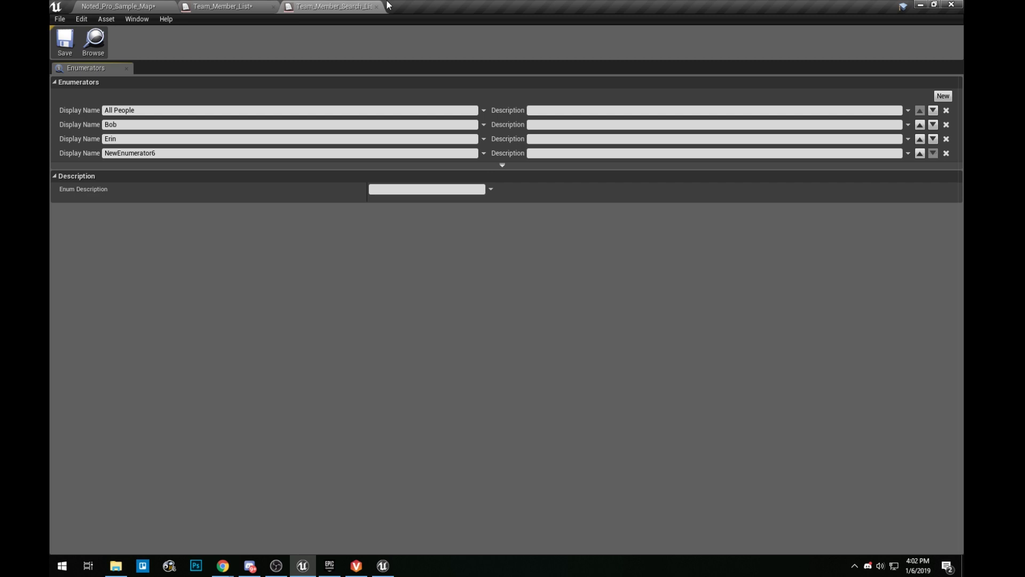
Enter the new team member's first name as the added entry's display name in Team_Member_List and save the enumeration
{"action": "left_click", "coordinate": [235, 6]}
{"action": "left_click", "coordinate": [174, 153]}
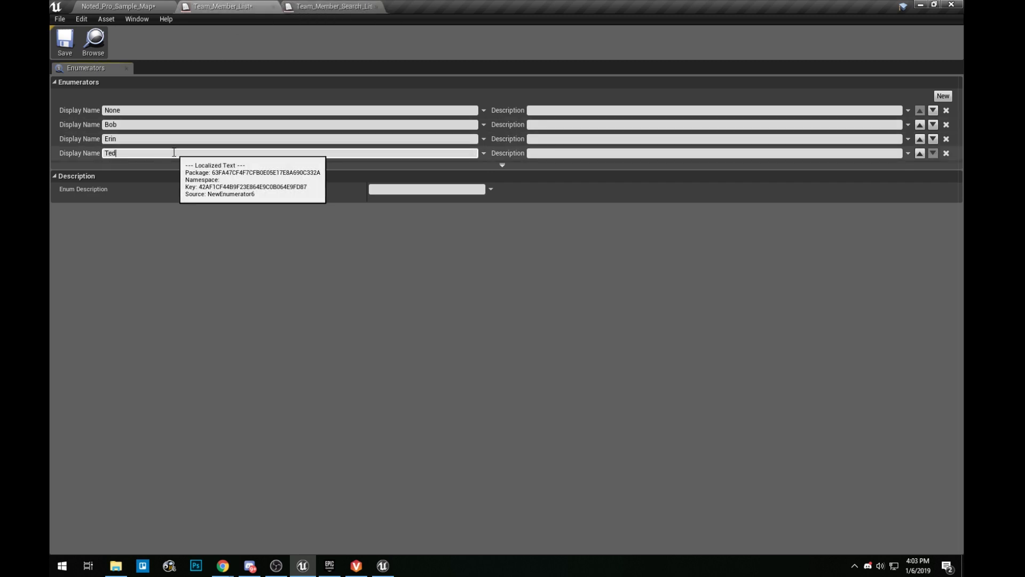
{"action": "left_click", "coordinate": [65, 41]}
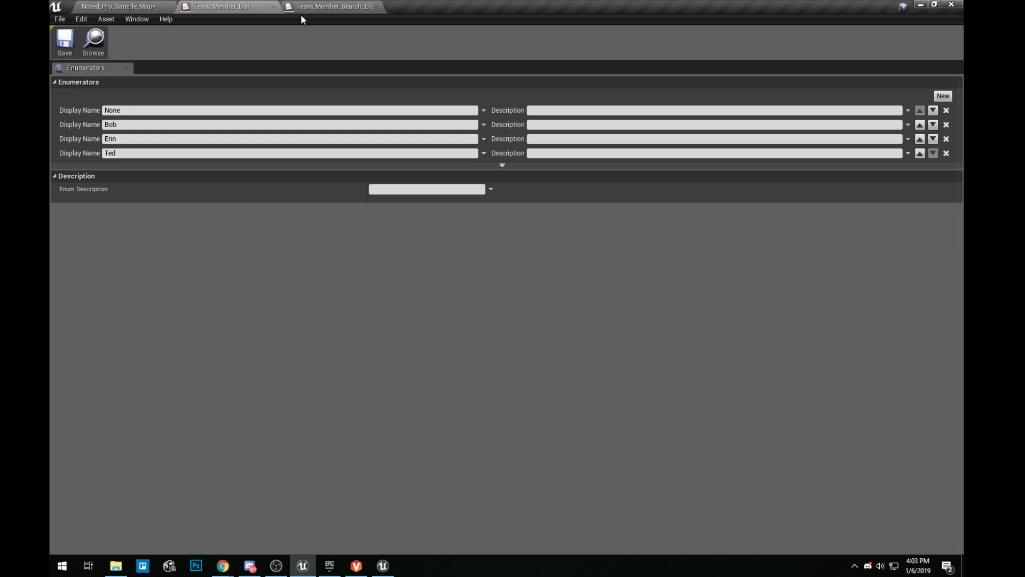
Give the added entry in Team_Member_Search_List the same team member's name and save that enumeration
{"action": "left_click", "coordinate": [334, 7]}
{"action": "left_click", "coordinate": [159, 153]}
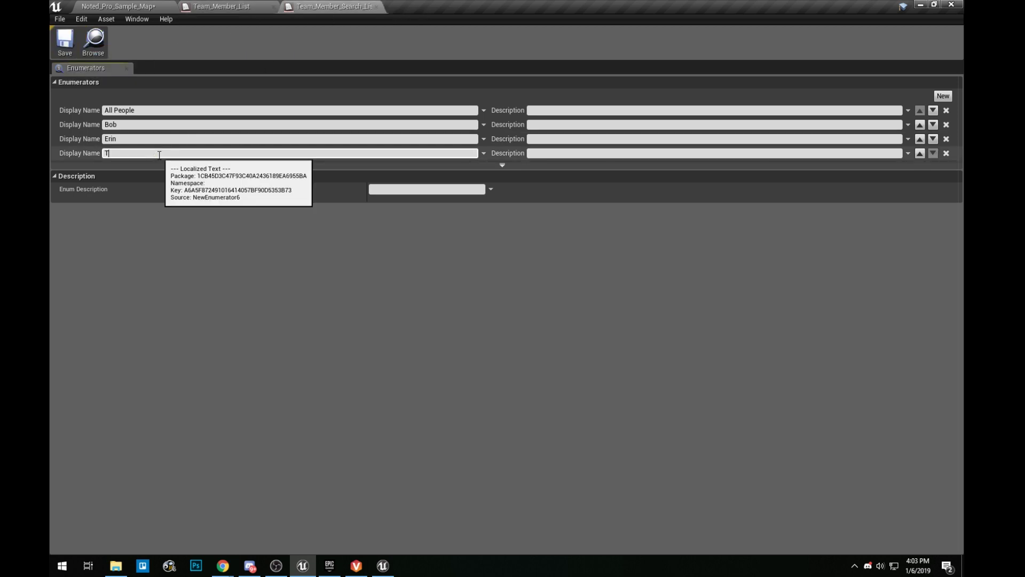
{"action": "left_click", "coordinate": [64, 40]}
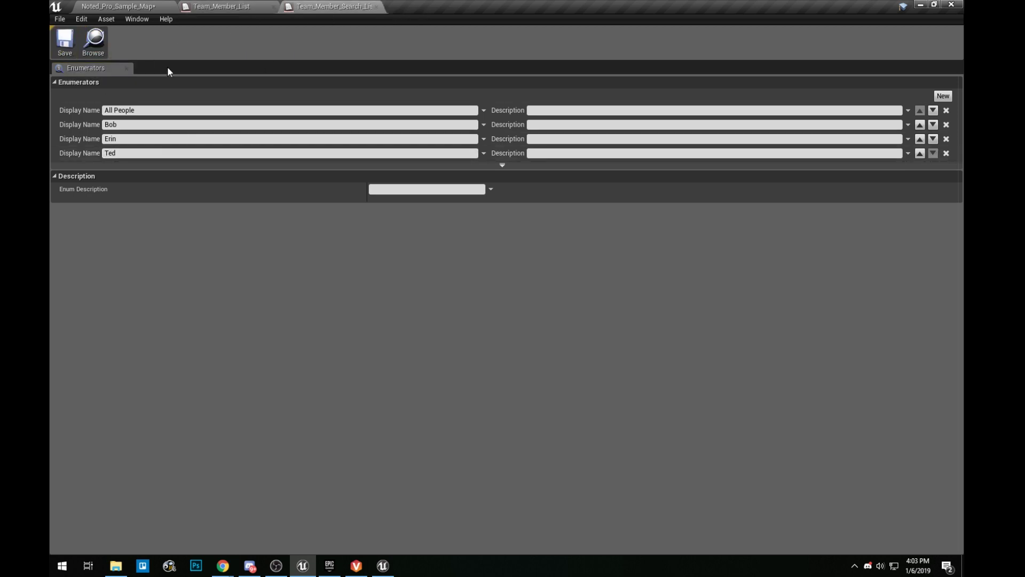
In the Noted_Pro_Sample_Map level, assign the Texture Issue note to the newly added team member
{"action": "left_click", "coordinate": [118, 6]}
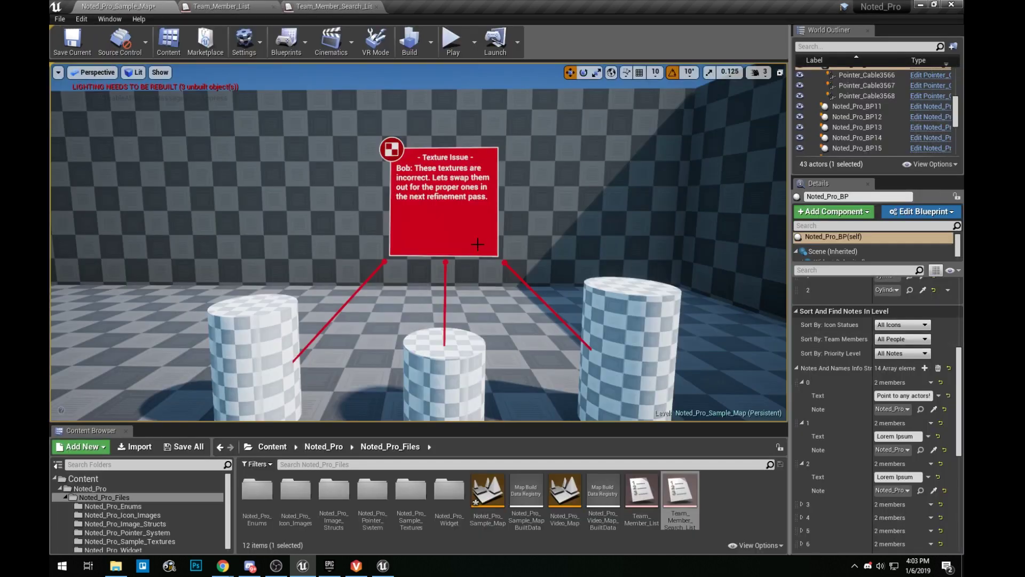
{"action": "left_click", "coordinate": [461, 229]}
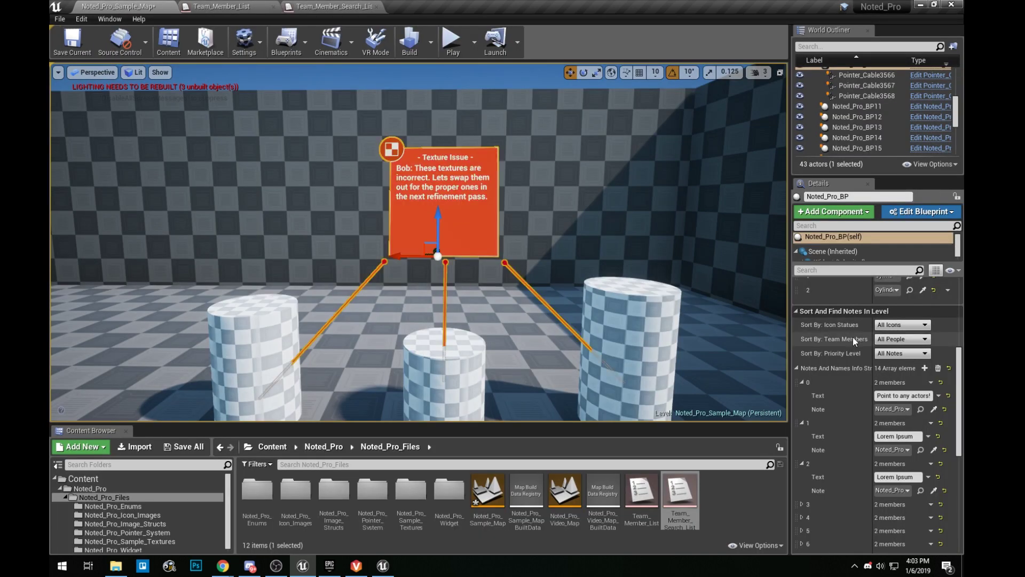
{"action": "scroll", "coordinate": [841, 342], "scroll_direction": "up", "scroll_amount": 5}
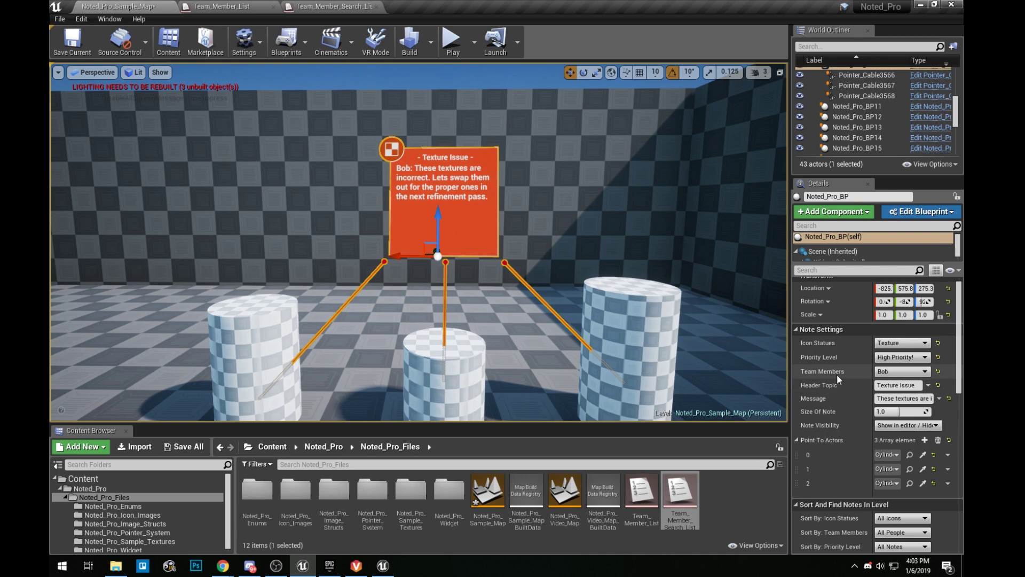
{"action": "left_click", "coordinate": [898, 372]}
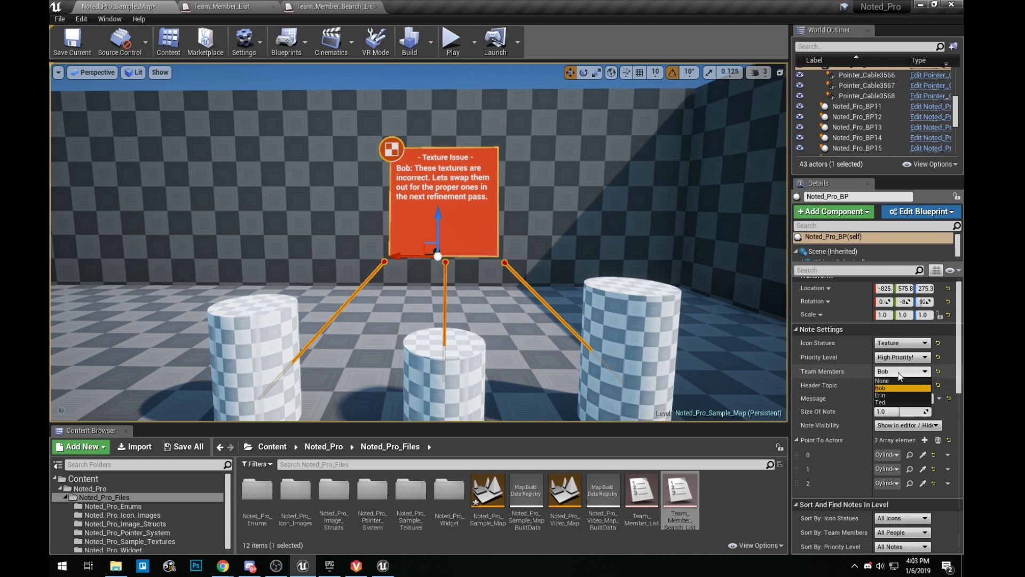
{"action": "left_click", "coordinate": [887, 402]}
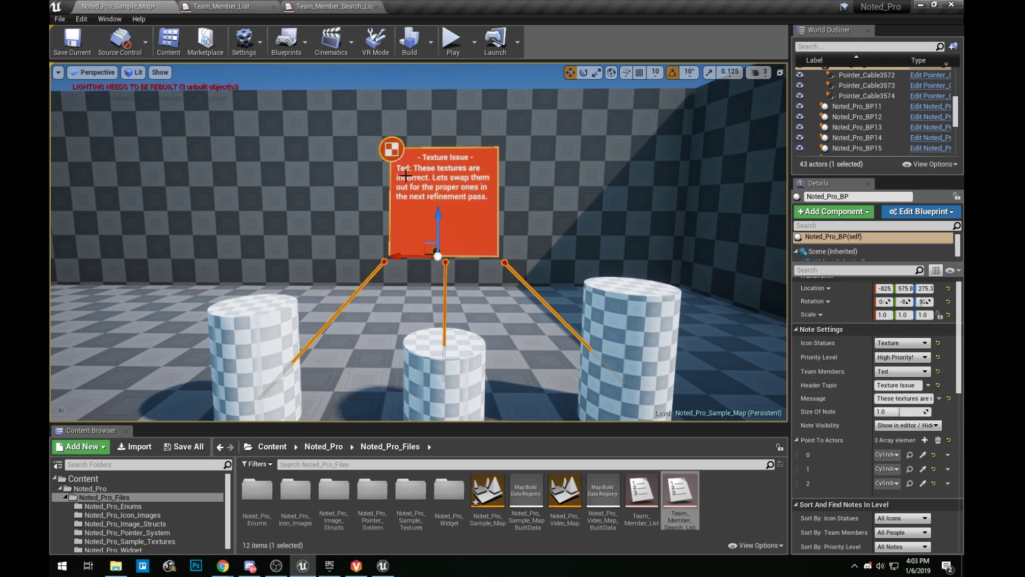